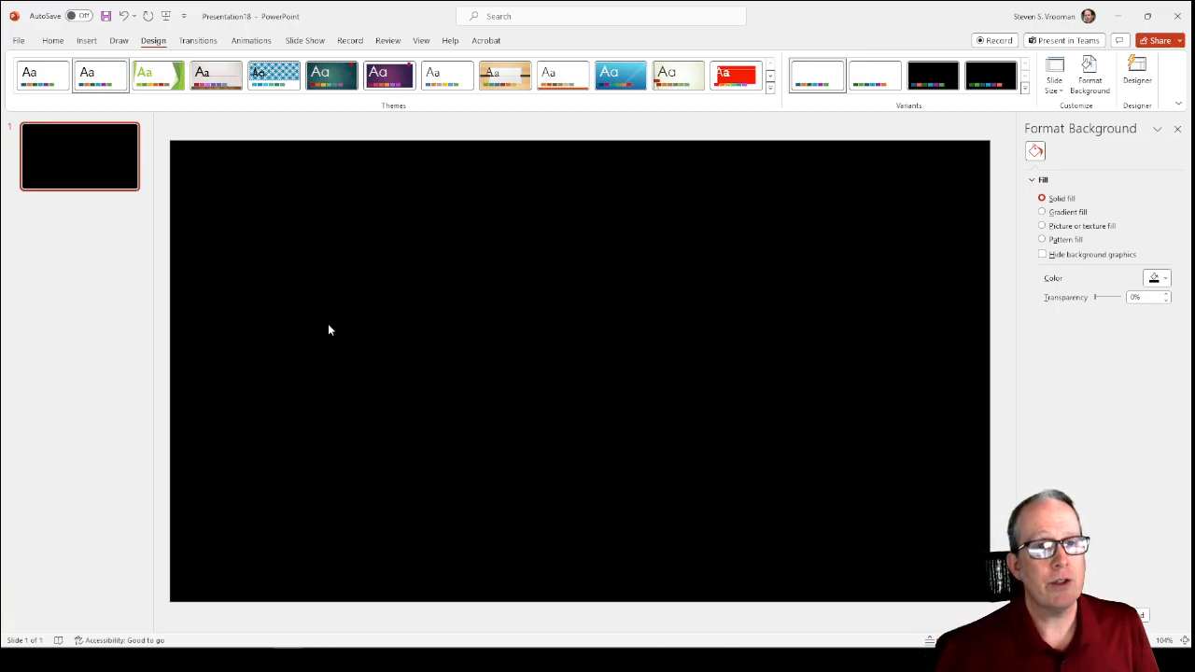
Step: Insert a table with seven columns and five rows on the black slide
click(86, 40)
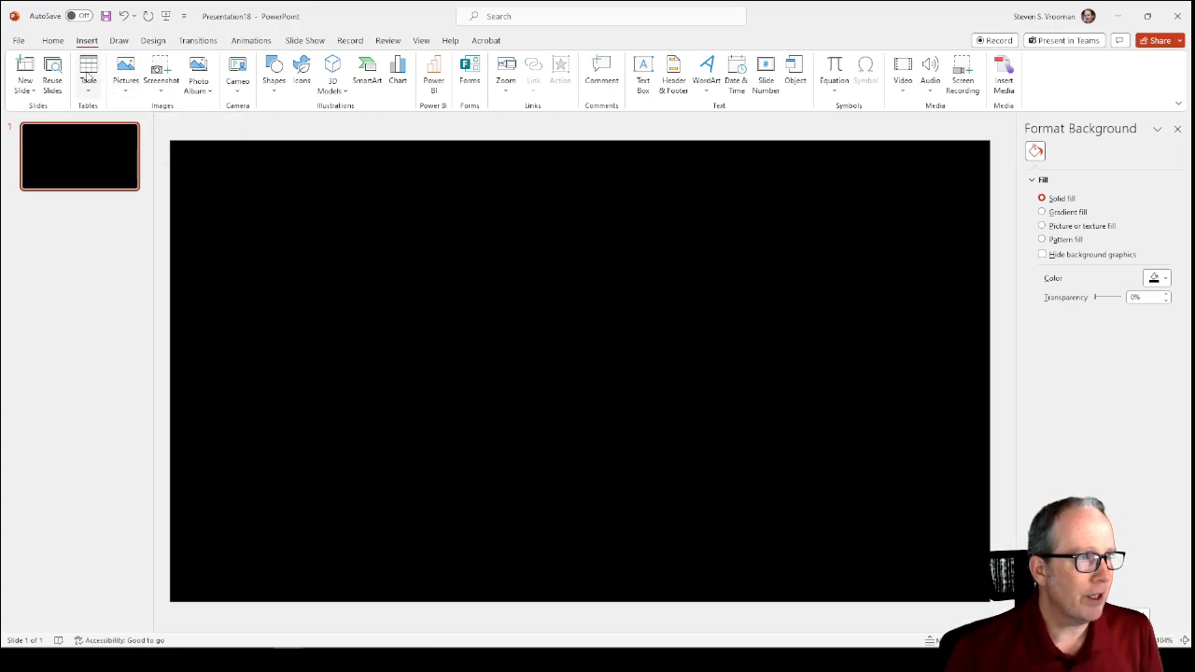
click(52, 40)
click(86, 40)
right_click(201, 212)
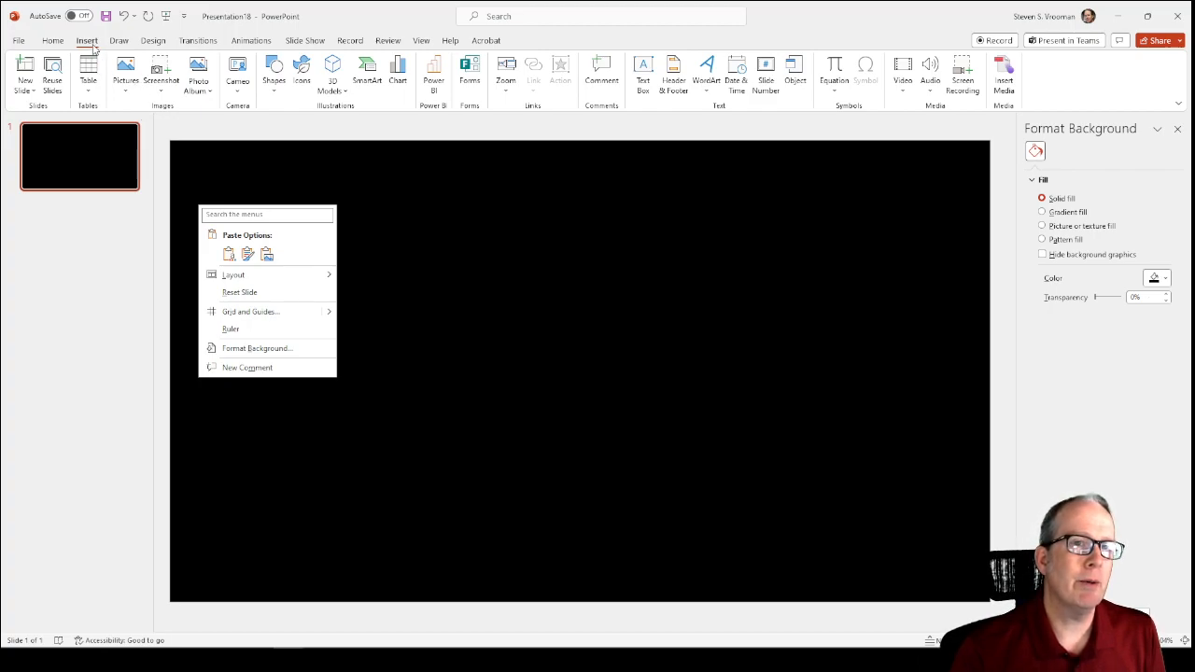
click(92, 77)
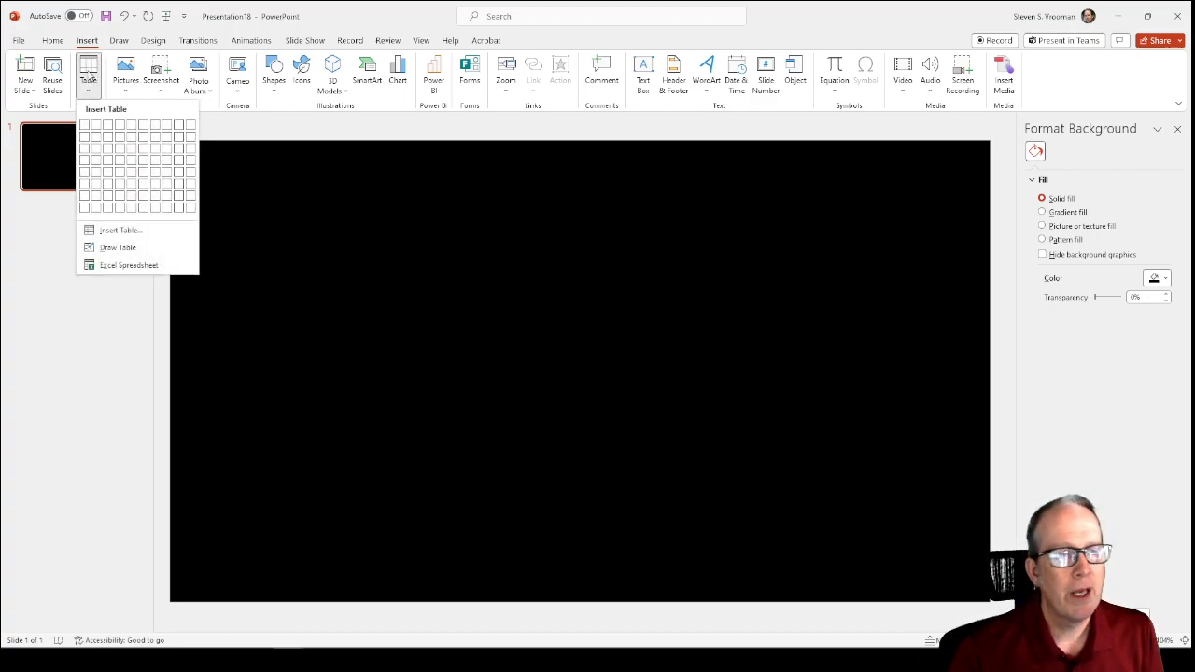
click(155, 174)
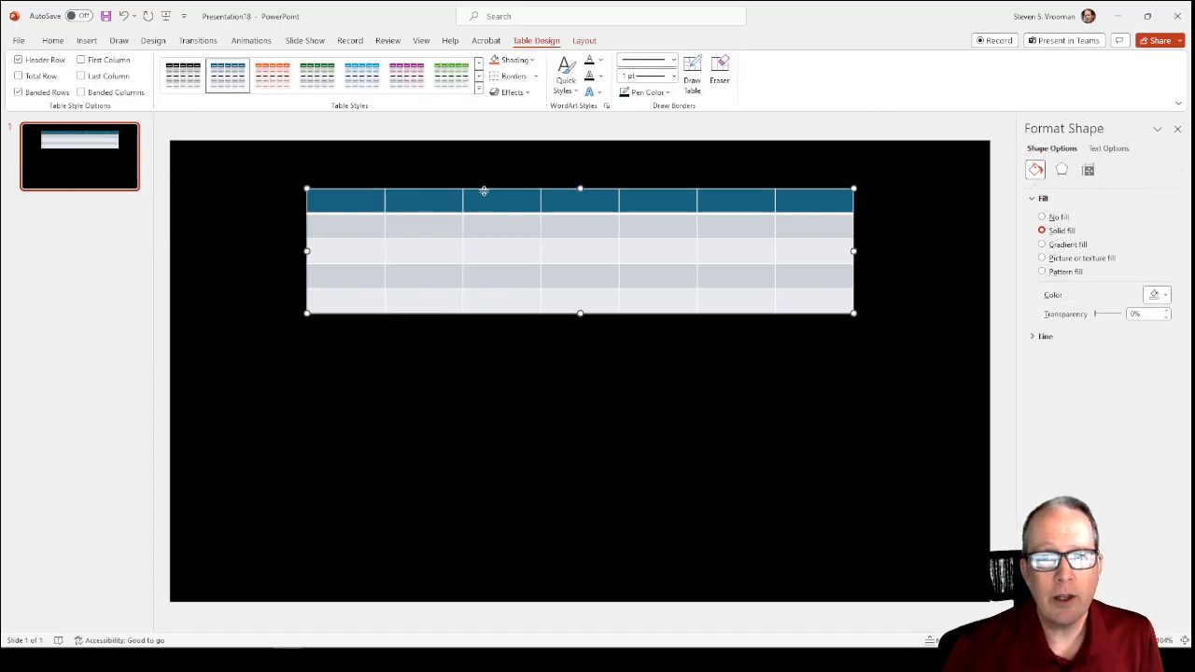
Step: Move the table near the slide's upper-left corner and enlarge it to about 12.62" wide by 6.78" high, leaving a narrow margin all round
drag(483, 191, 368, 167)
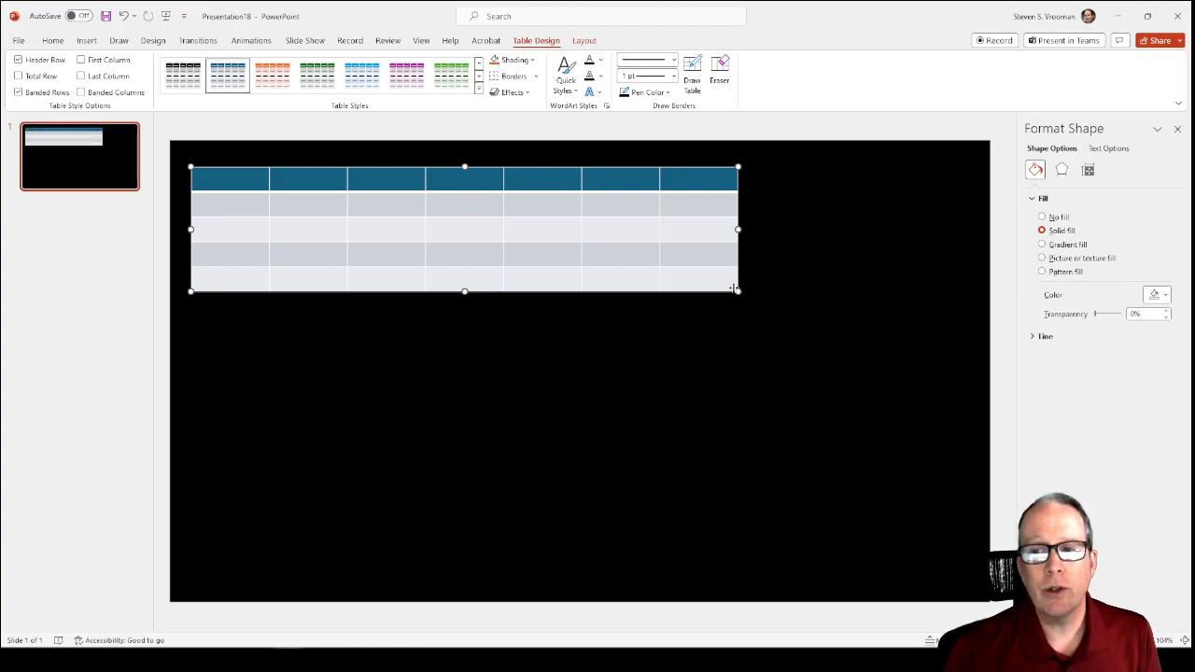
drag(737, 290, 968, 580)
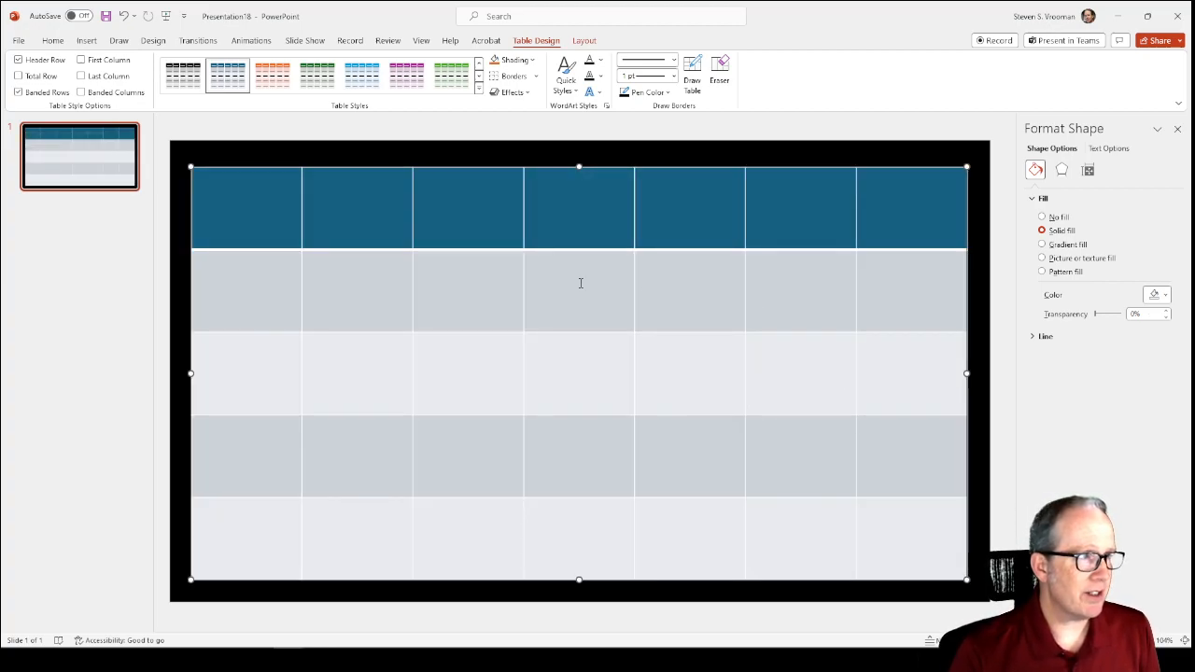
drag(579, 166, 579, 163)
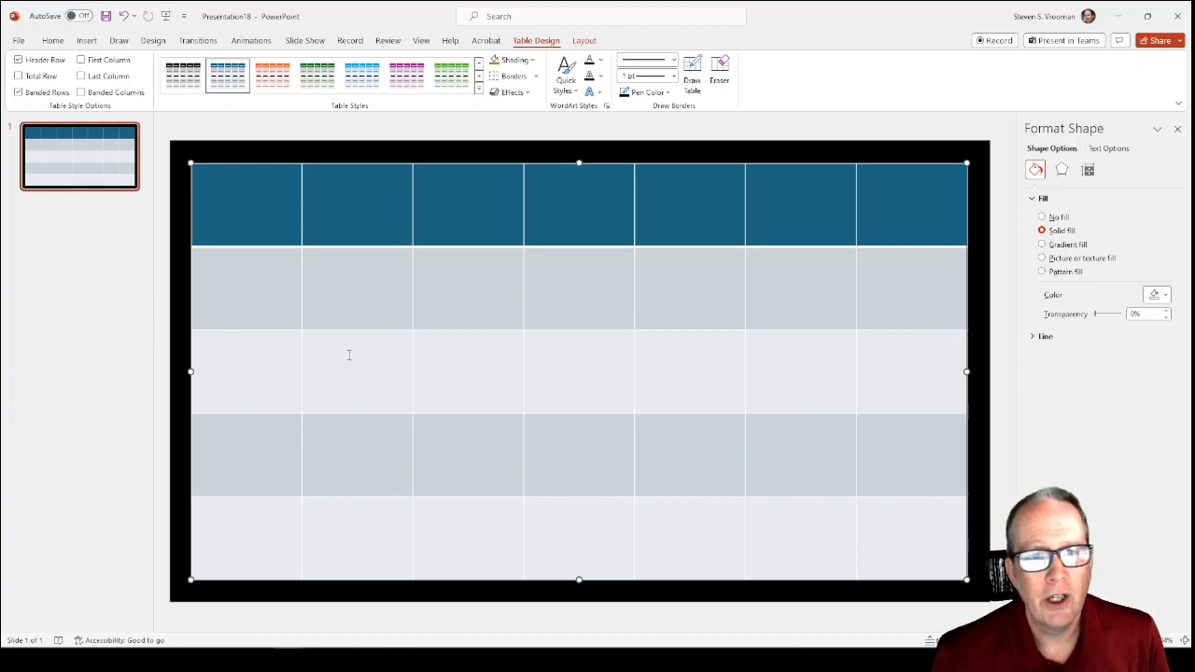
click(805, 155)
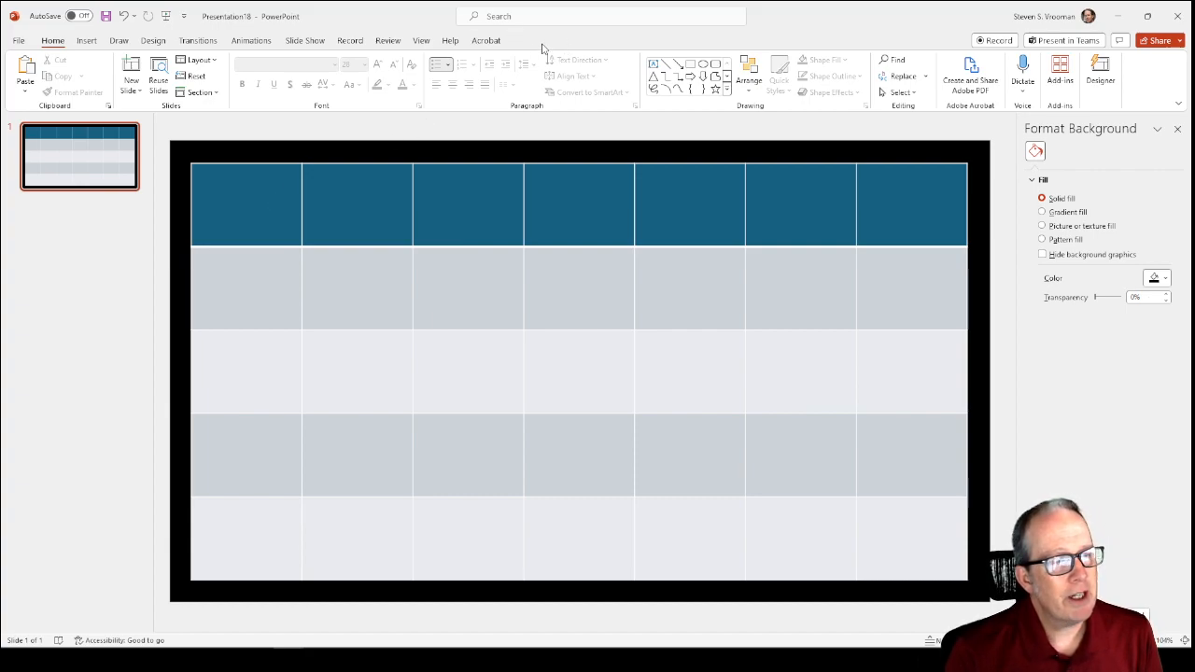
click(480, 190)
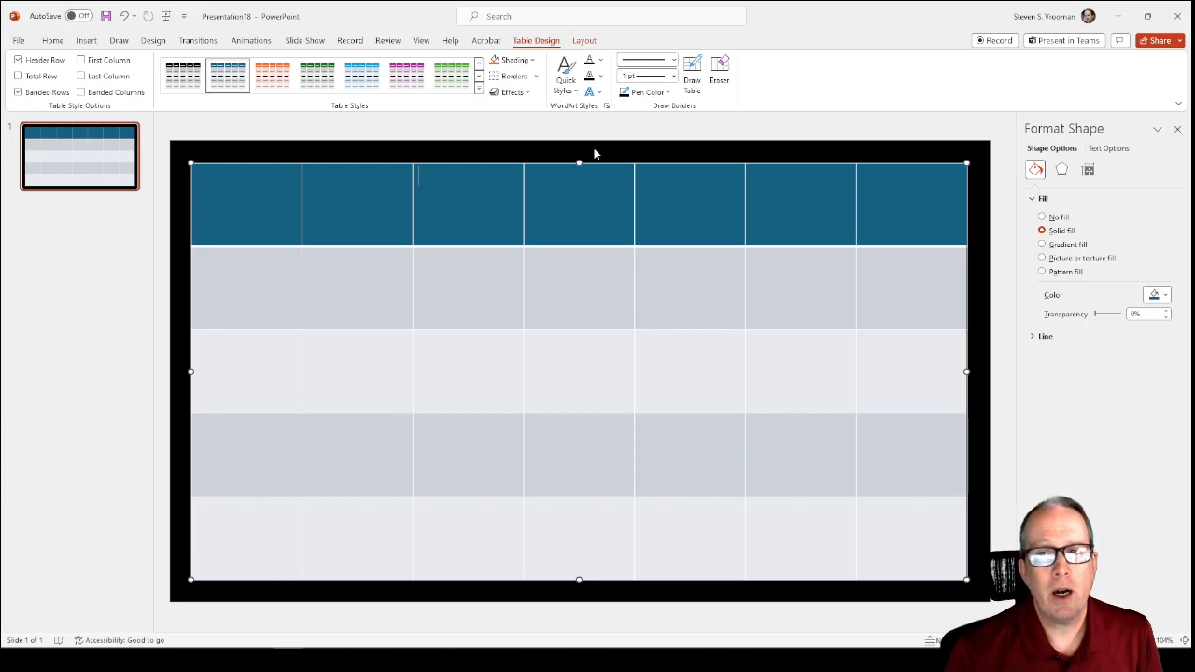
click(592, 152)
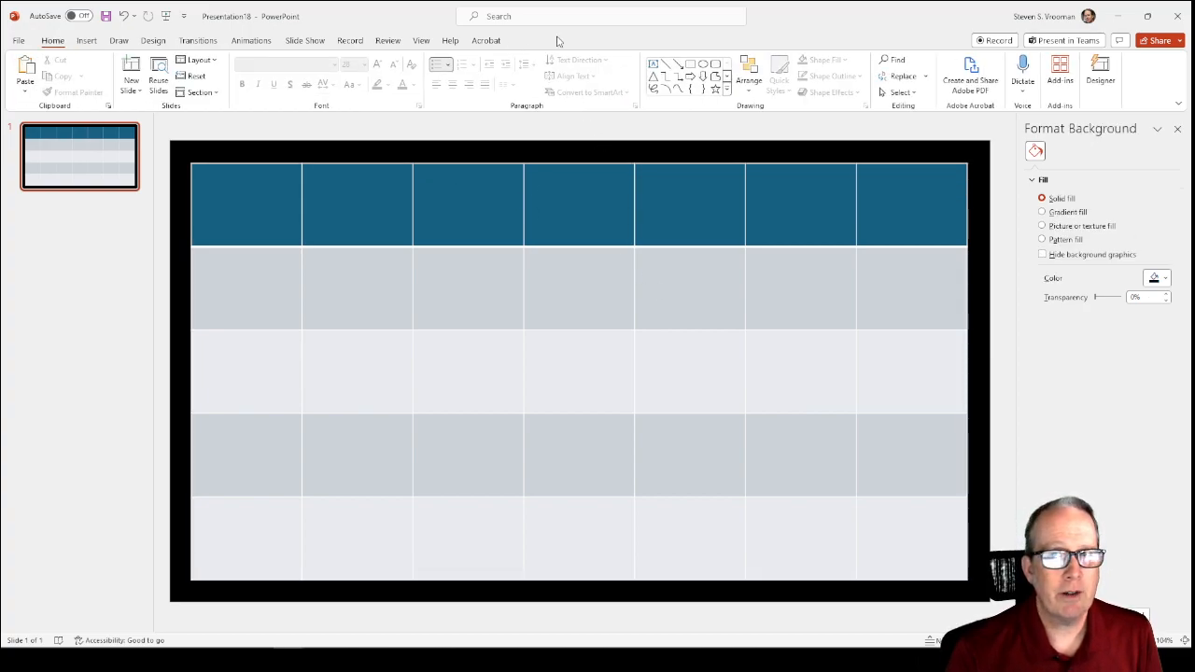
click(571, 191)
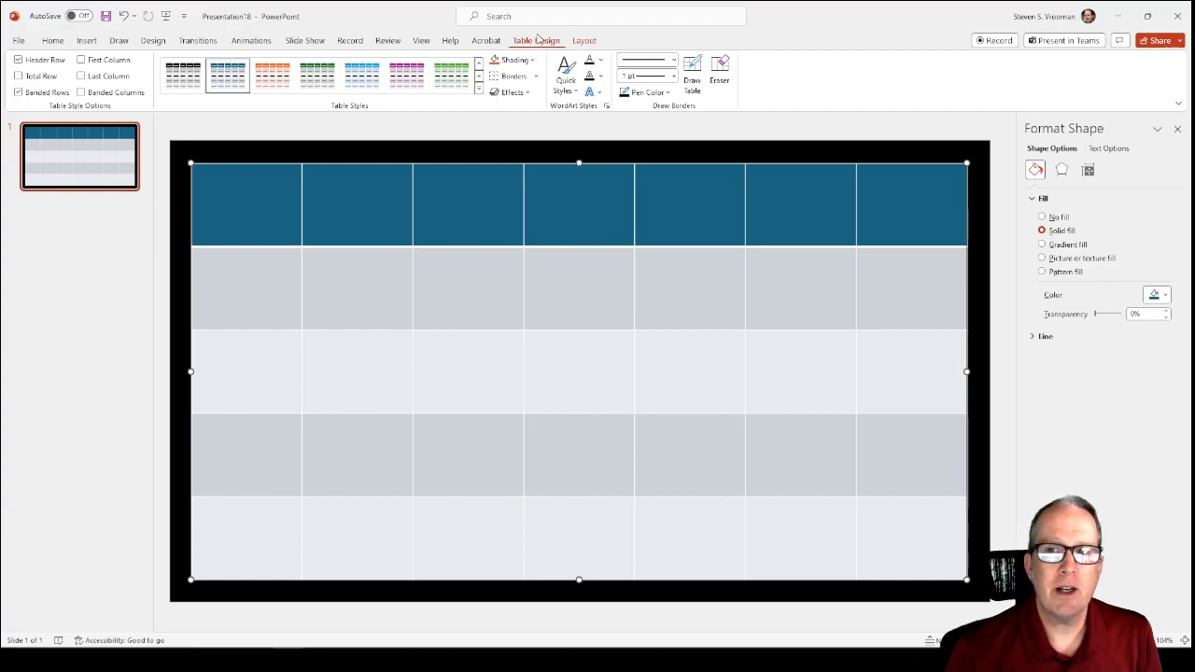
click(585, 43)
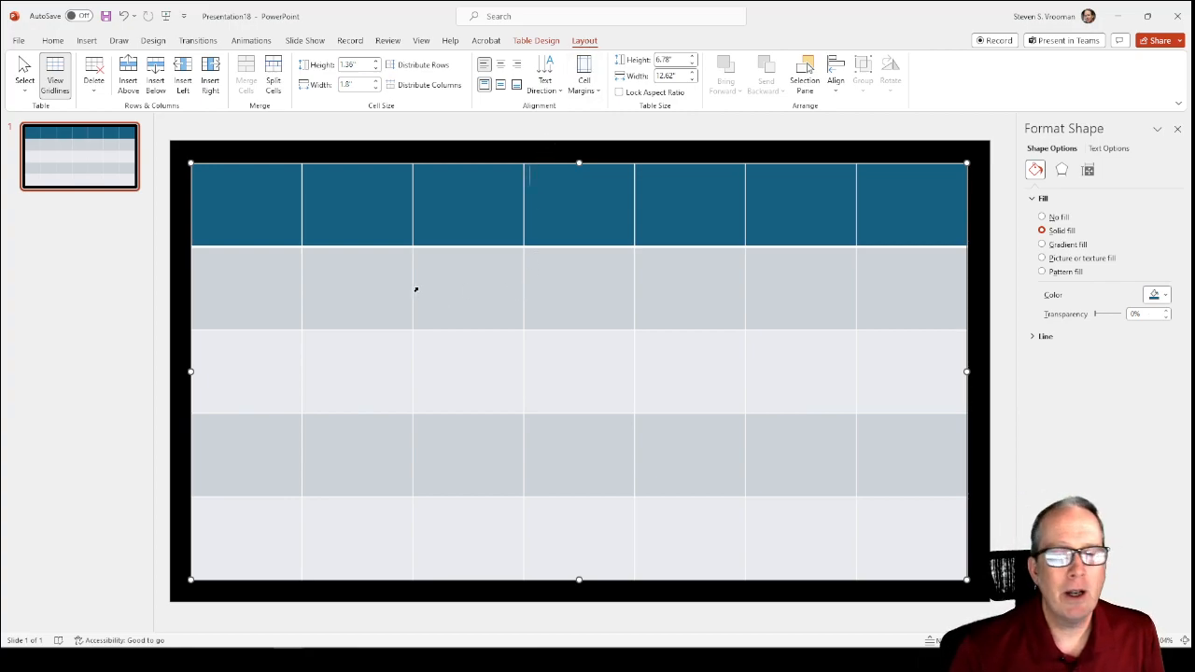
Step: Set the shading of all table cells to No Fill
click(538, 40)
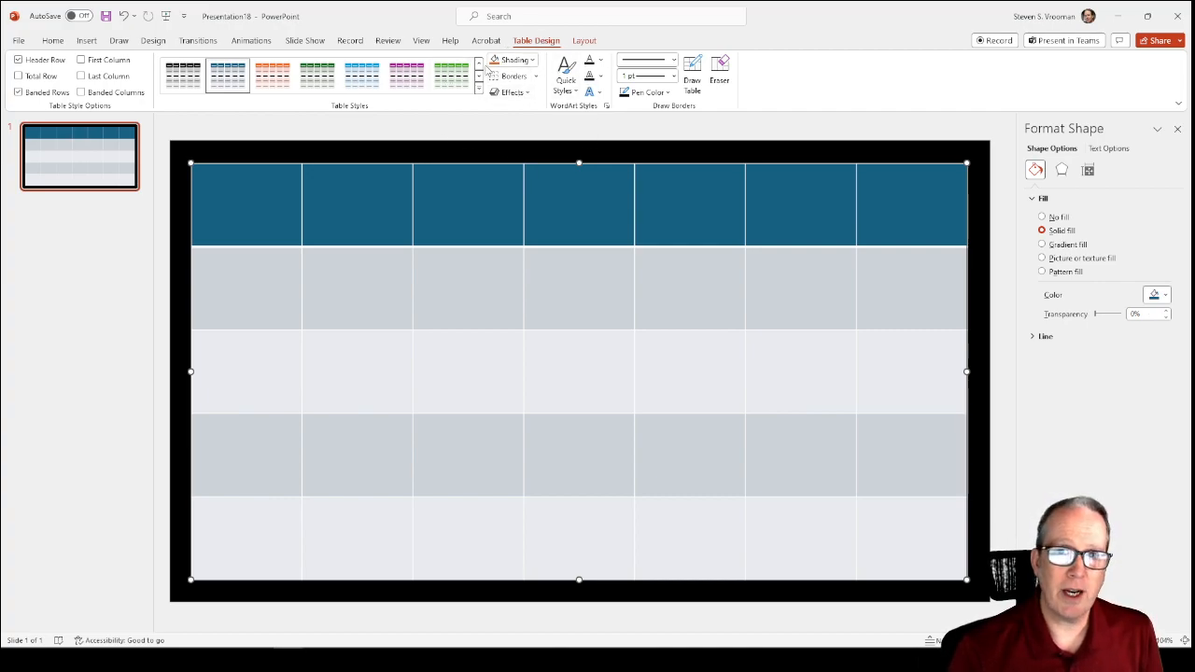
mouse_move(277, 194)
mouse_down()
mouse_move(550, 270)
mouse_move(776, 395)
mouse_move(856, 520)
mouse_move(893, 540)
mouse_up()
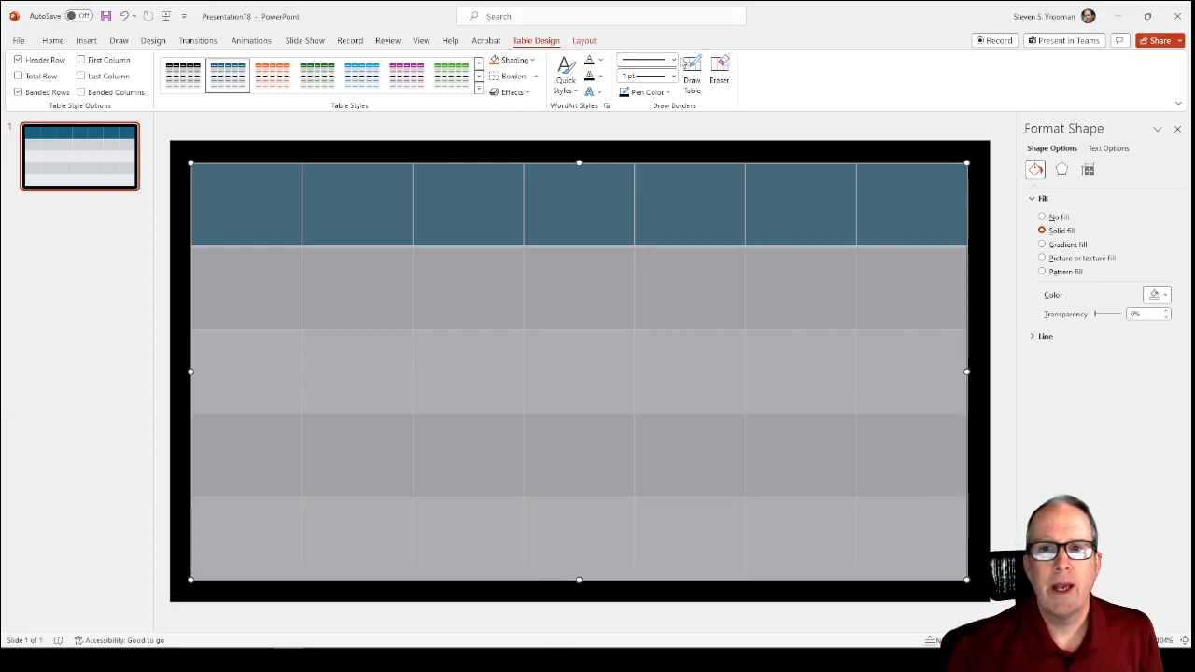
click(536, 60)
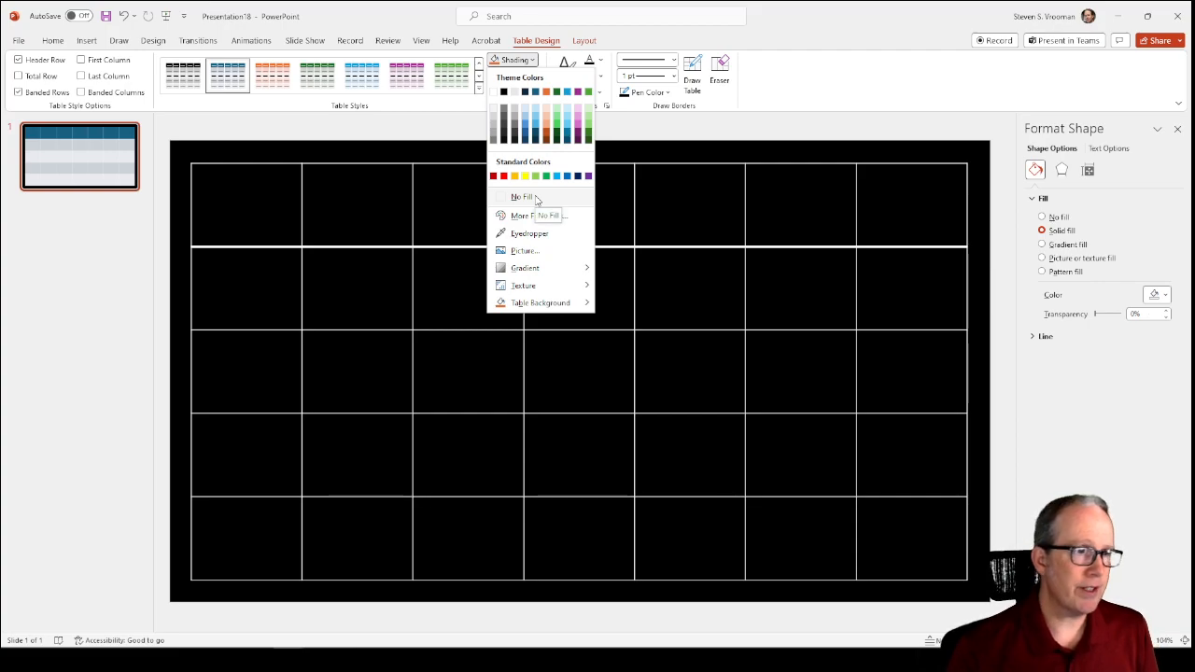
click(536, 198)
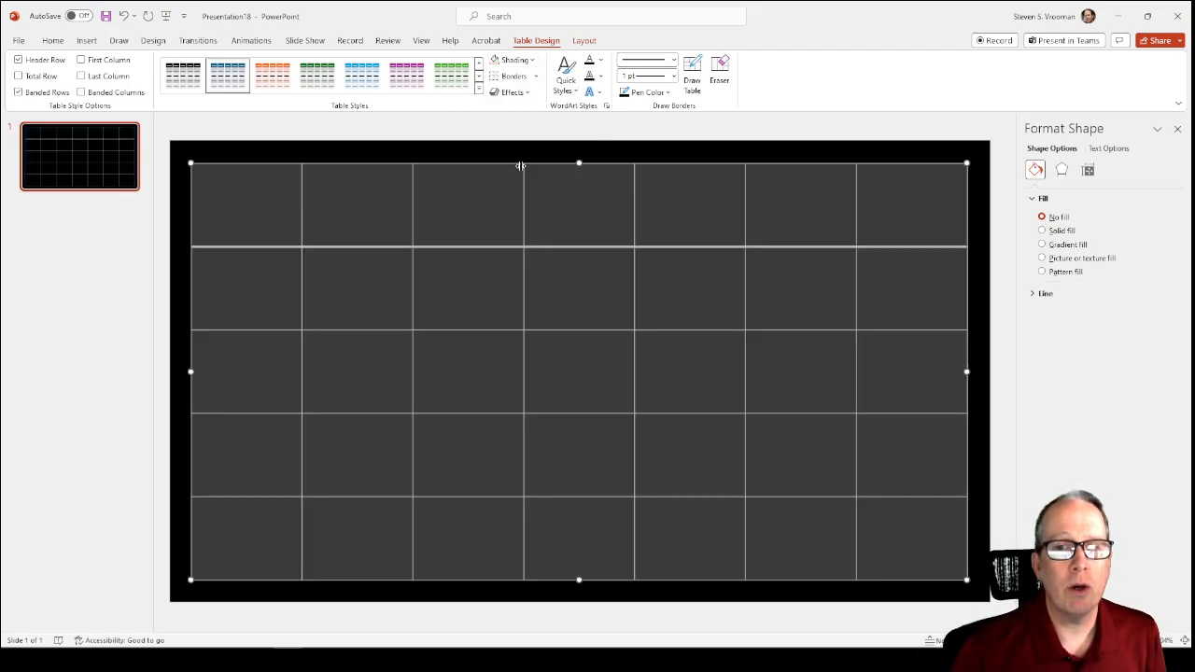
Step: Apply No Border to all table cells and return to editing a single cell
click(526, 81)
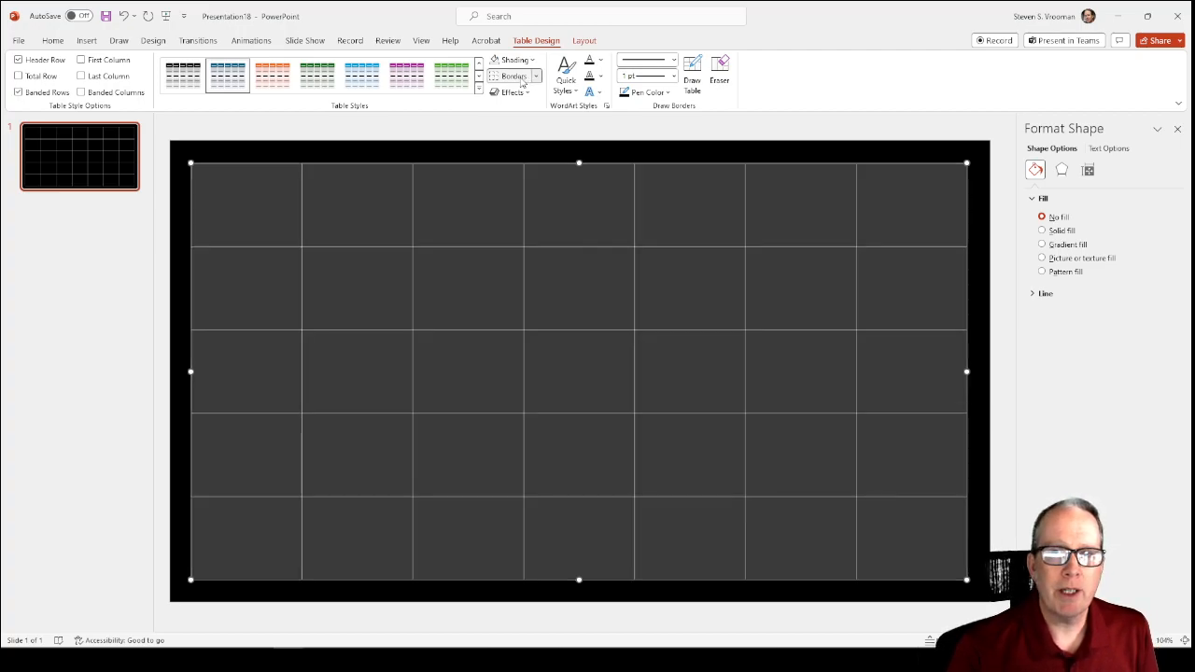
click(537, 77)
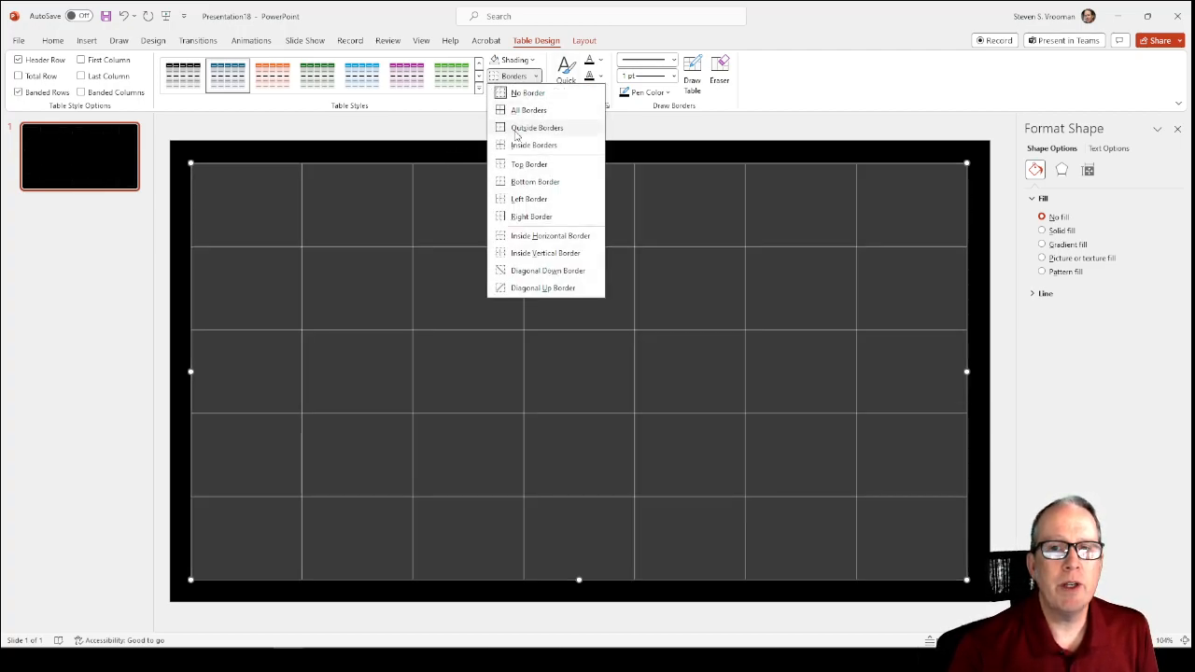
click(619, 148)
click(643, 149)
click(641, 262)
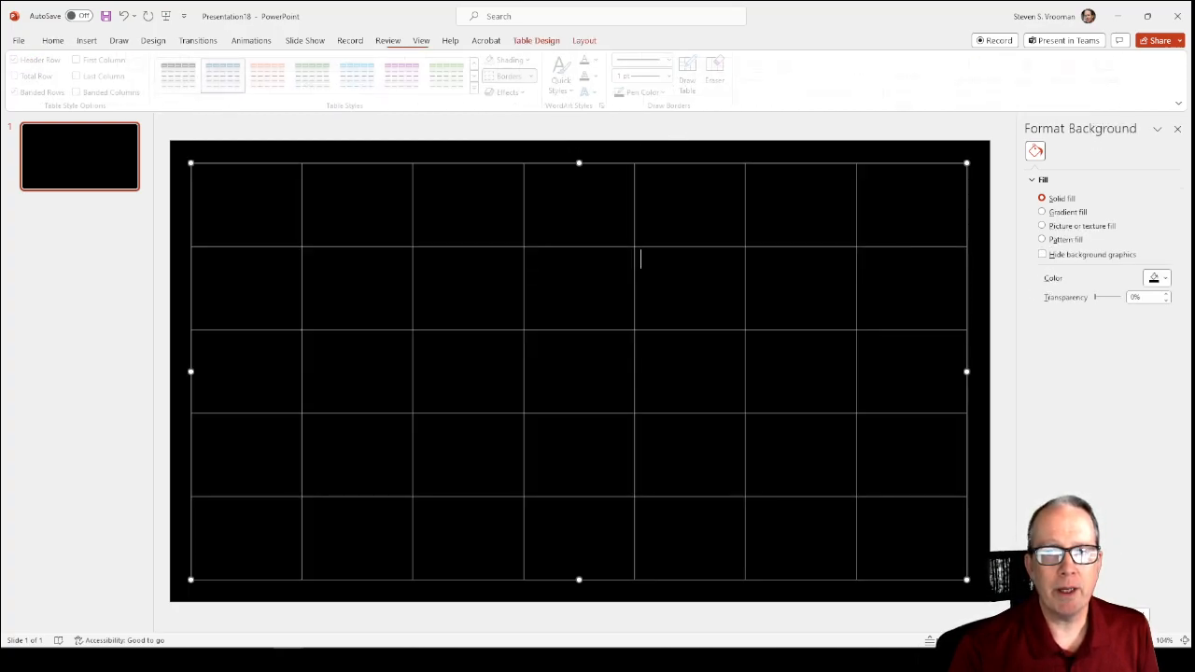
click(637, 205)
click(750, 219)
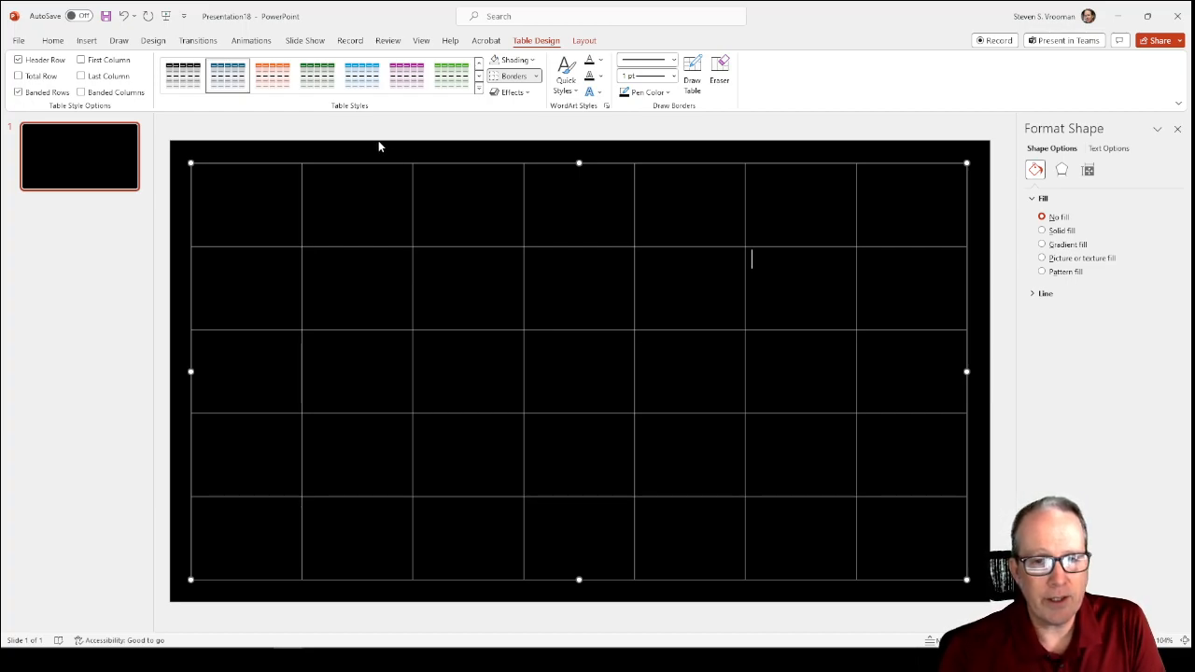
Step: Look through the list of fonts available for the text in the table's first cell
click(54, 41)
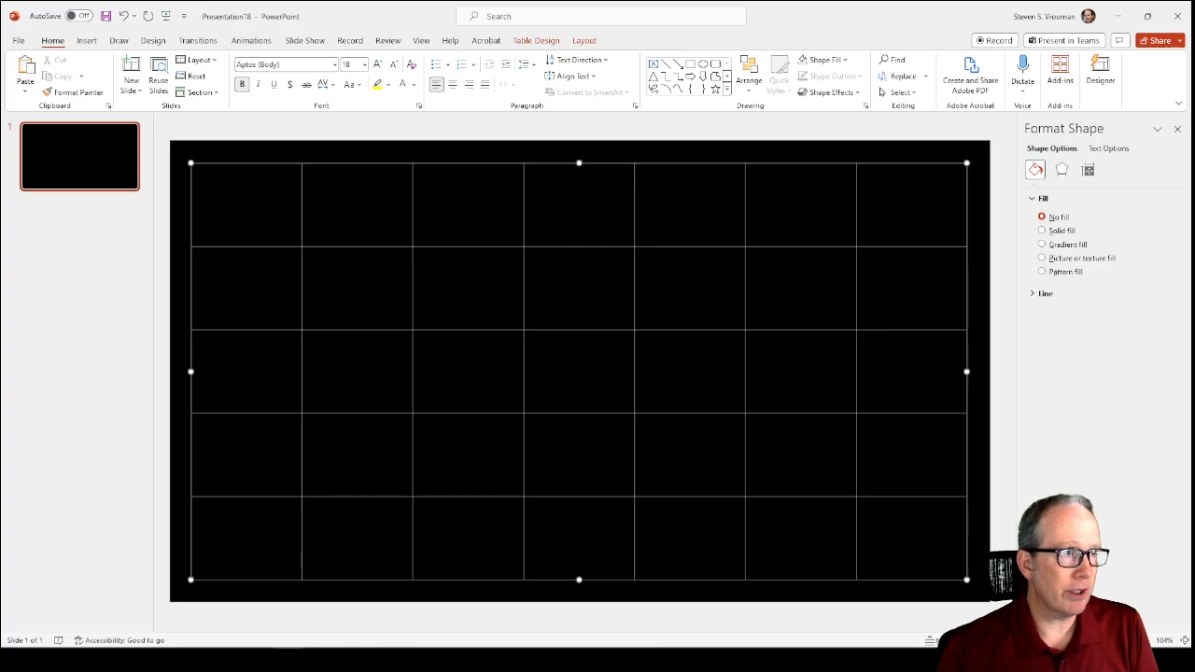
key(Down)
key(Up)
key(Left)
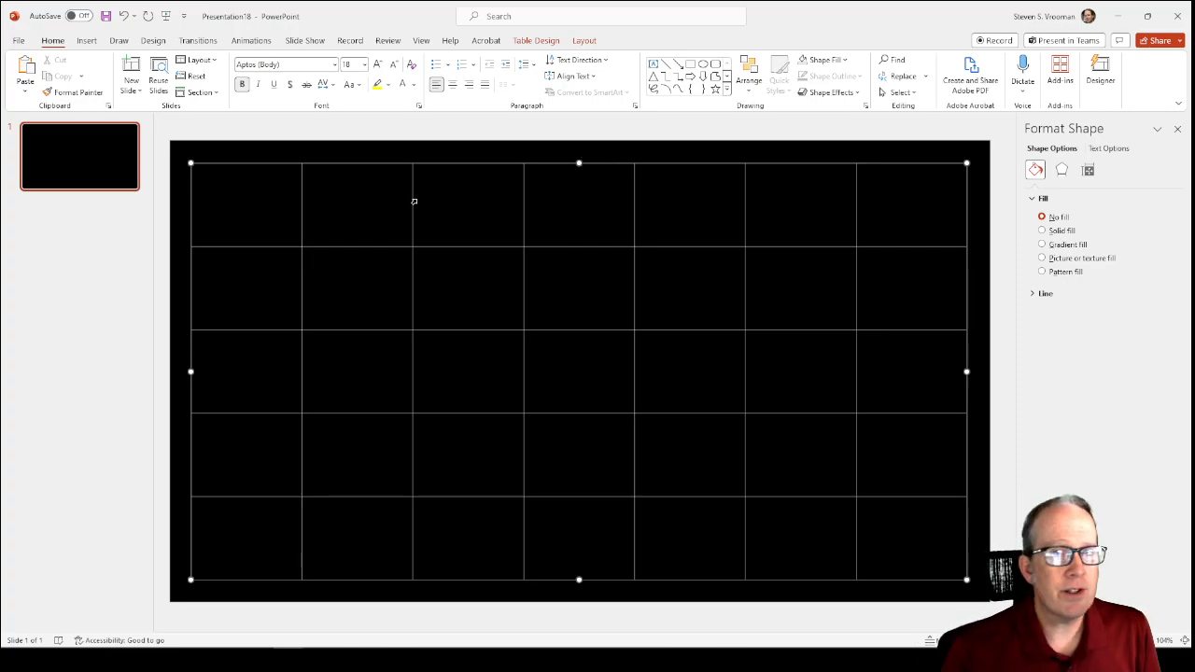
click(536, 40)
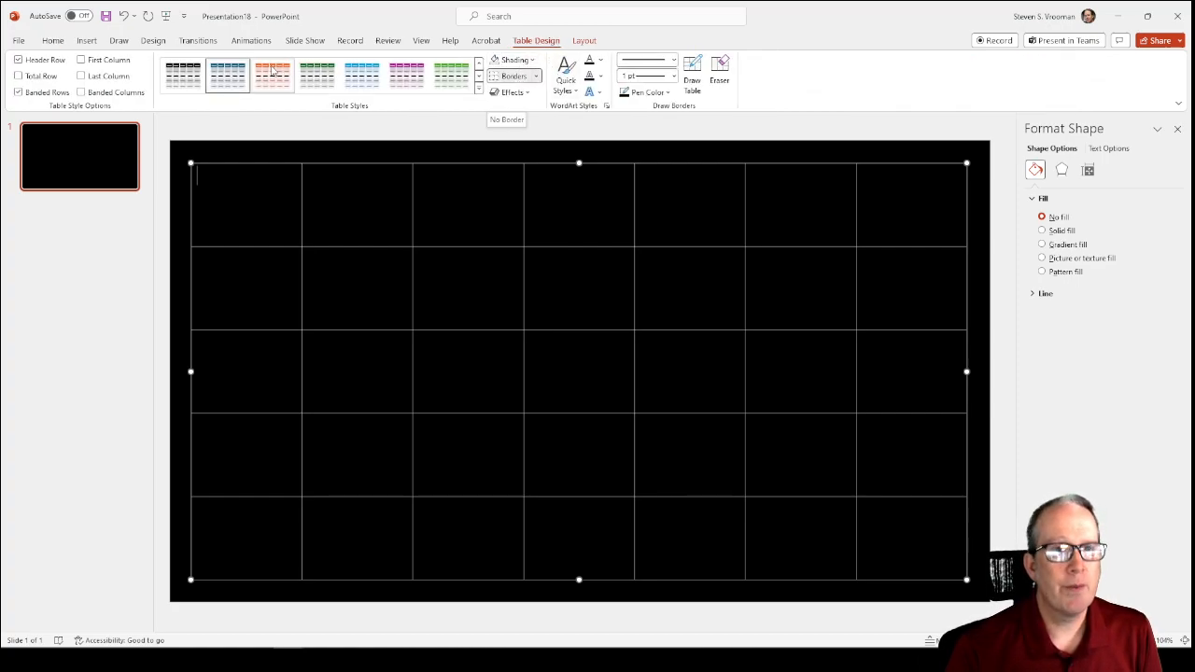
click(52, 40)
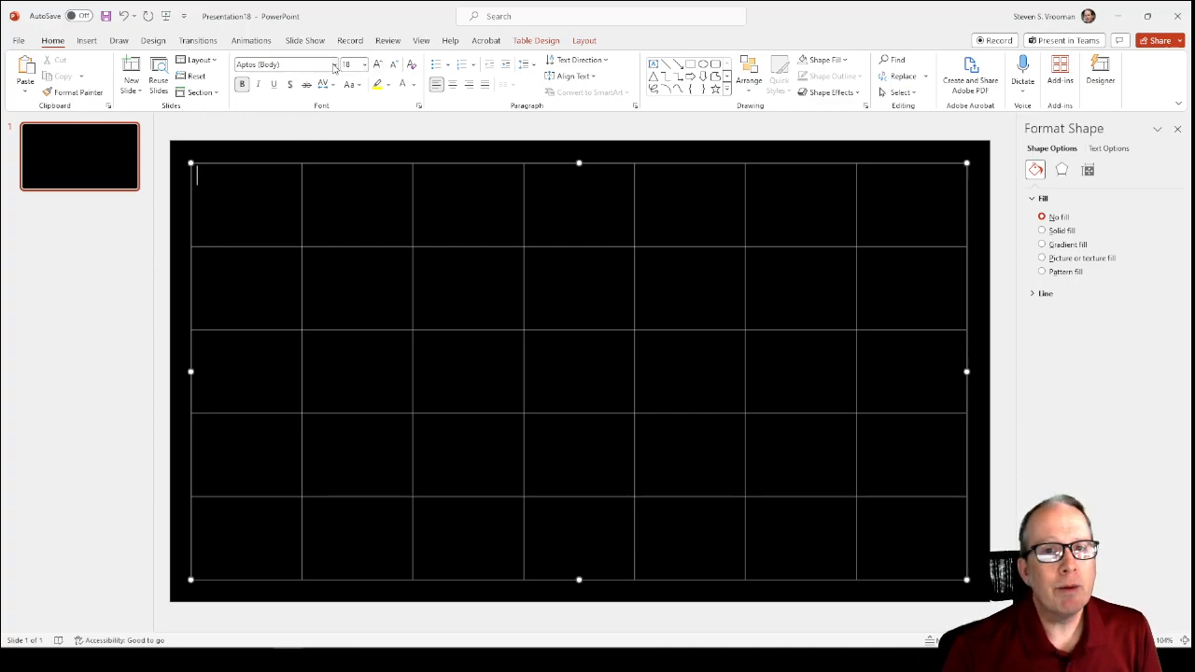
click(335, 64)
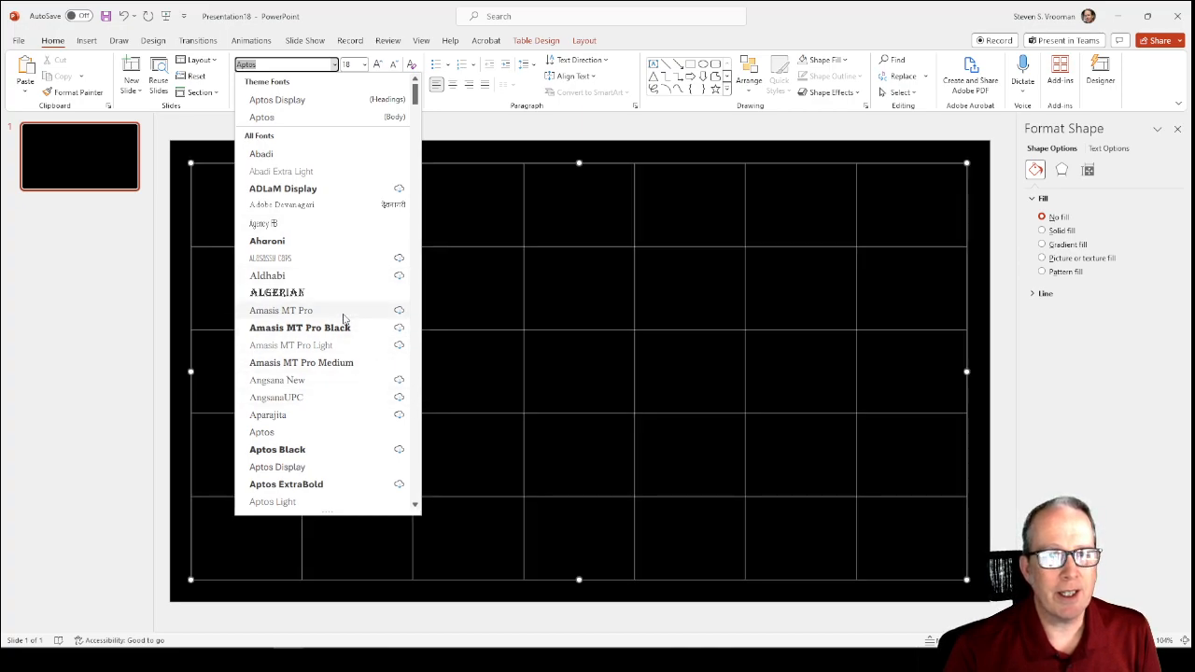
click(196, 152)
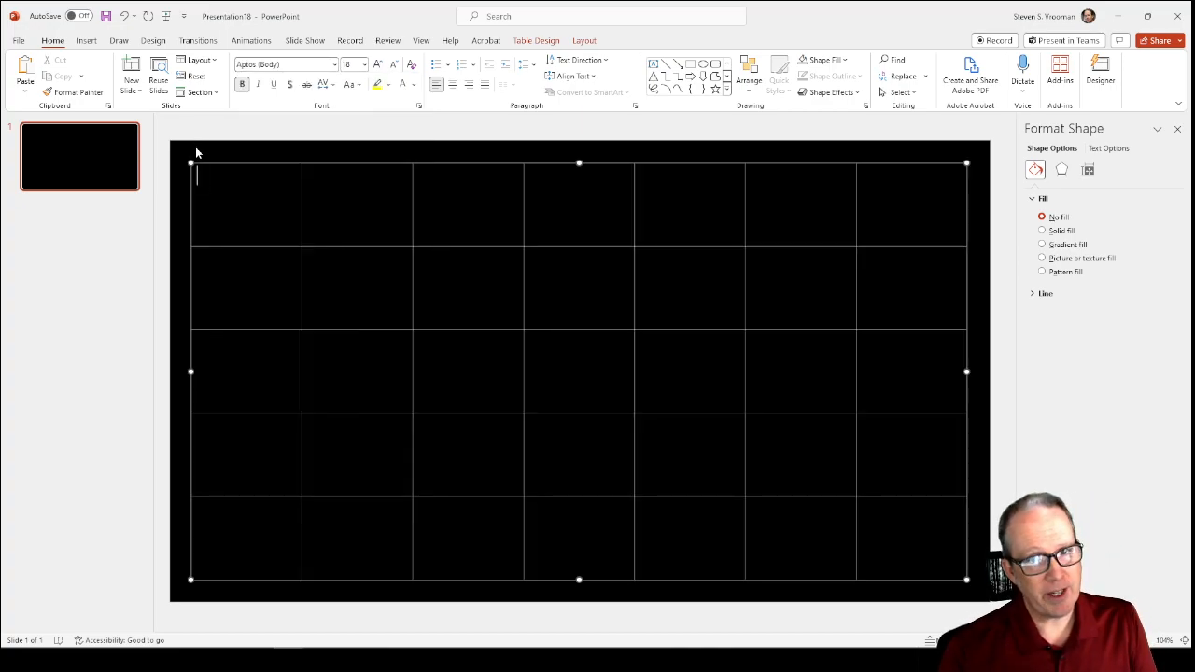
click(335, 65)
scroll(397, 417, down, 20)
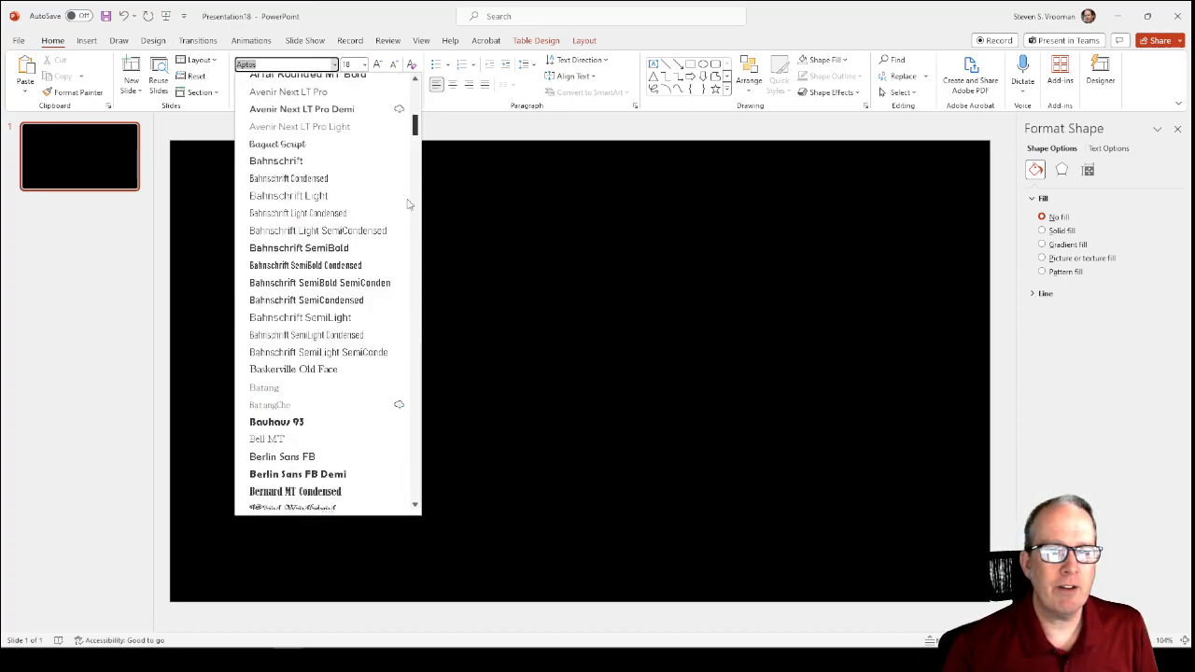
scroll(398, 417, down, 5)
scroll(402, 280, up, 20)
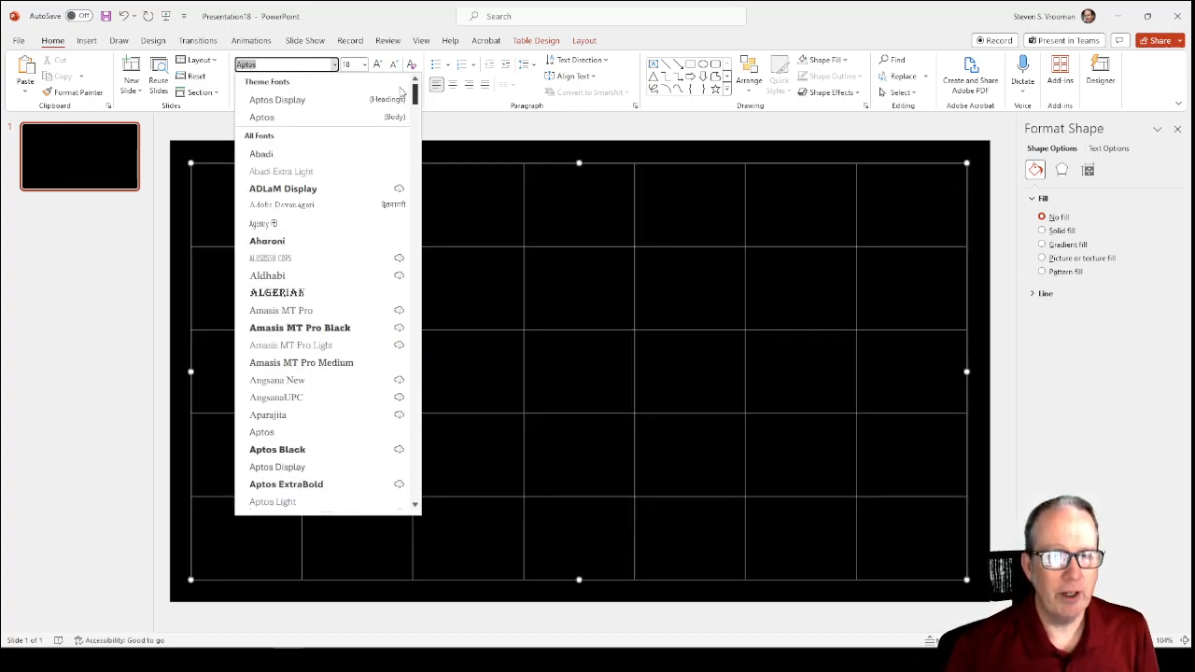
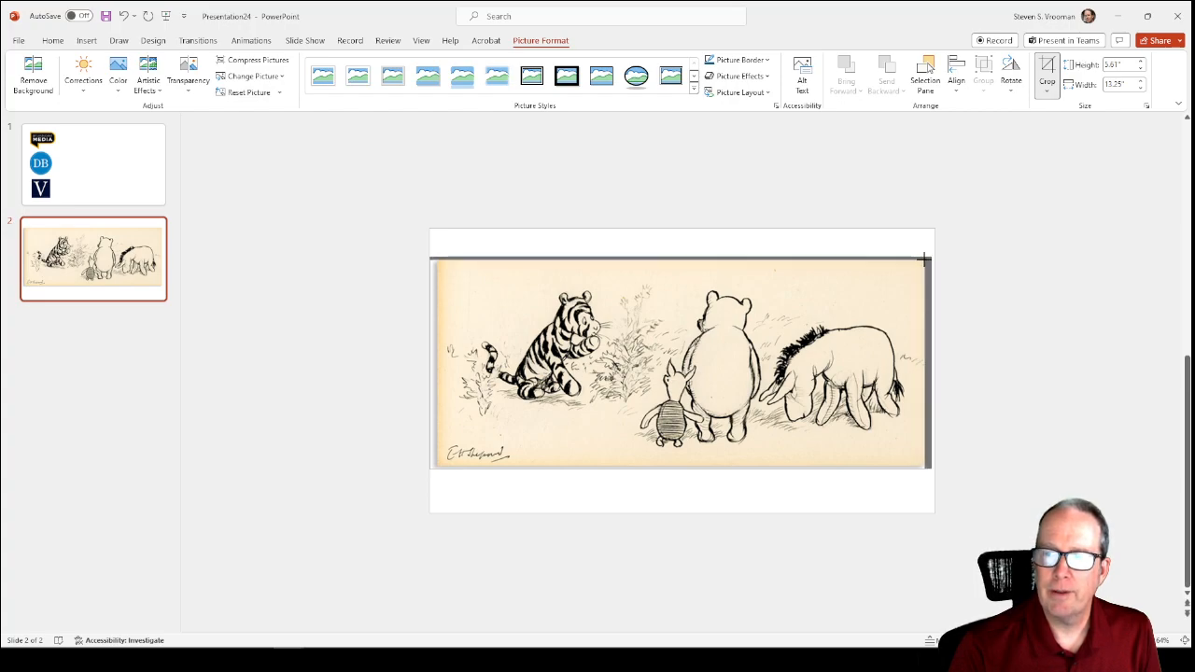
Step: Crop a thin strip off the left and lower edges of the illustration on slide 2 and apply the crop
drag(432, 461, 440, 467)
click(623, 571)
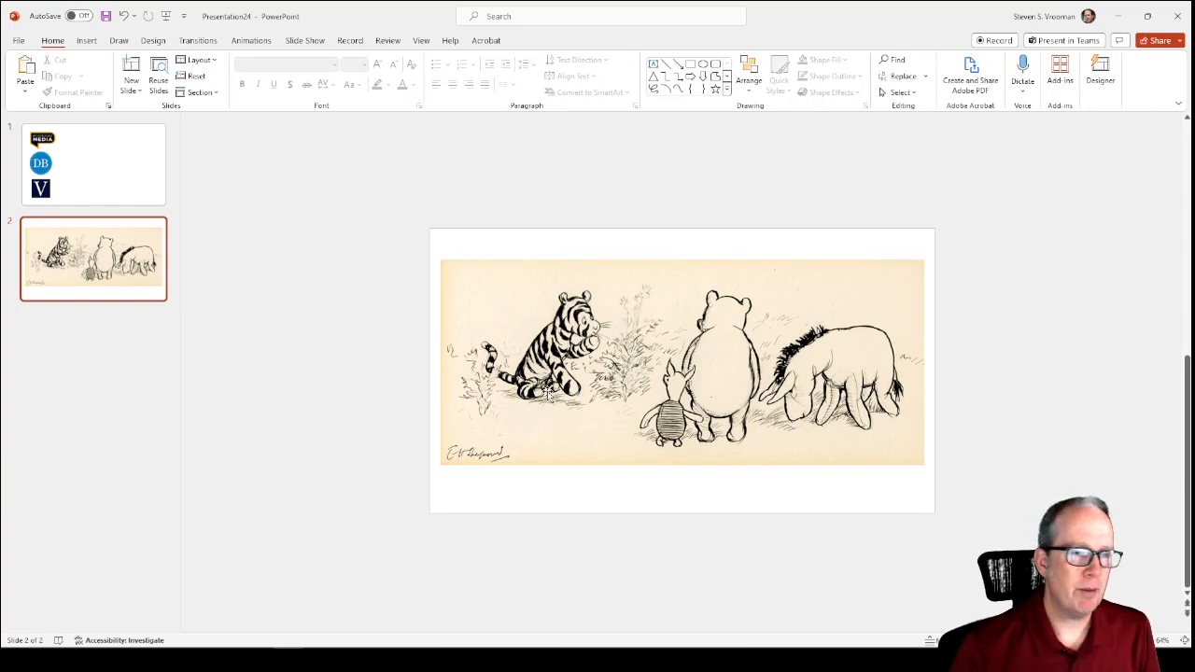
click(587, 345)
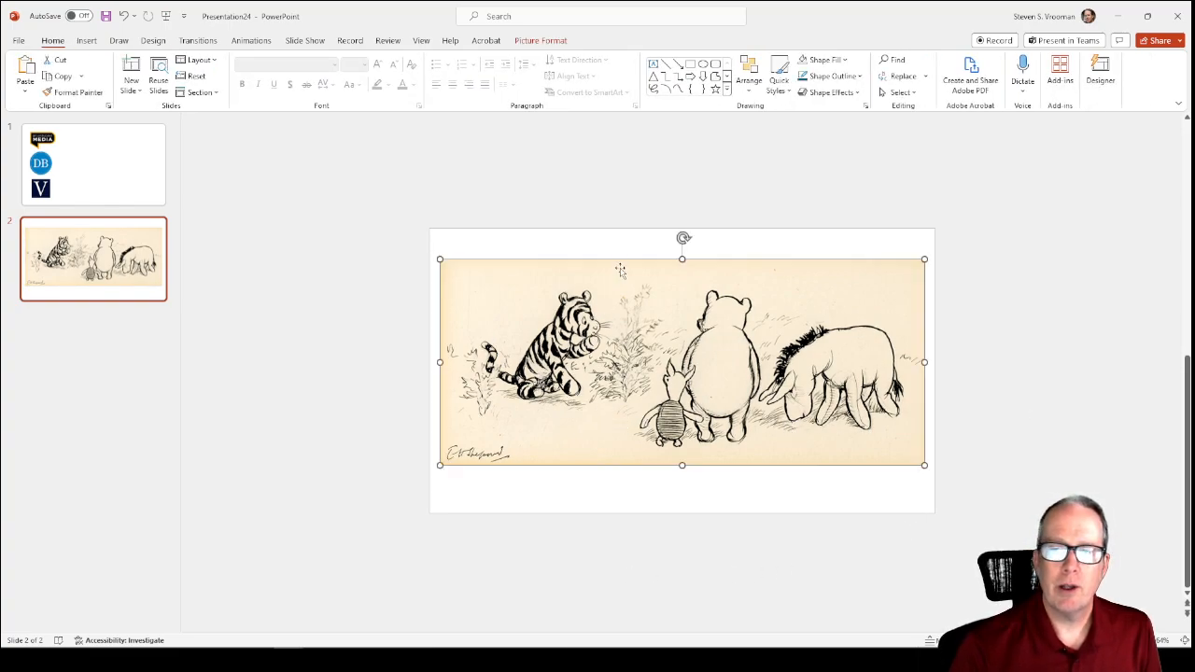
click(664, 186)
click(671, 318)
right_click(673, 323)
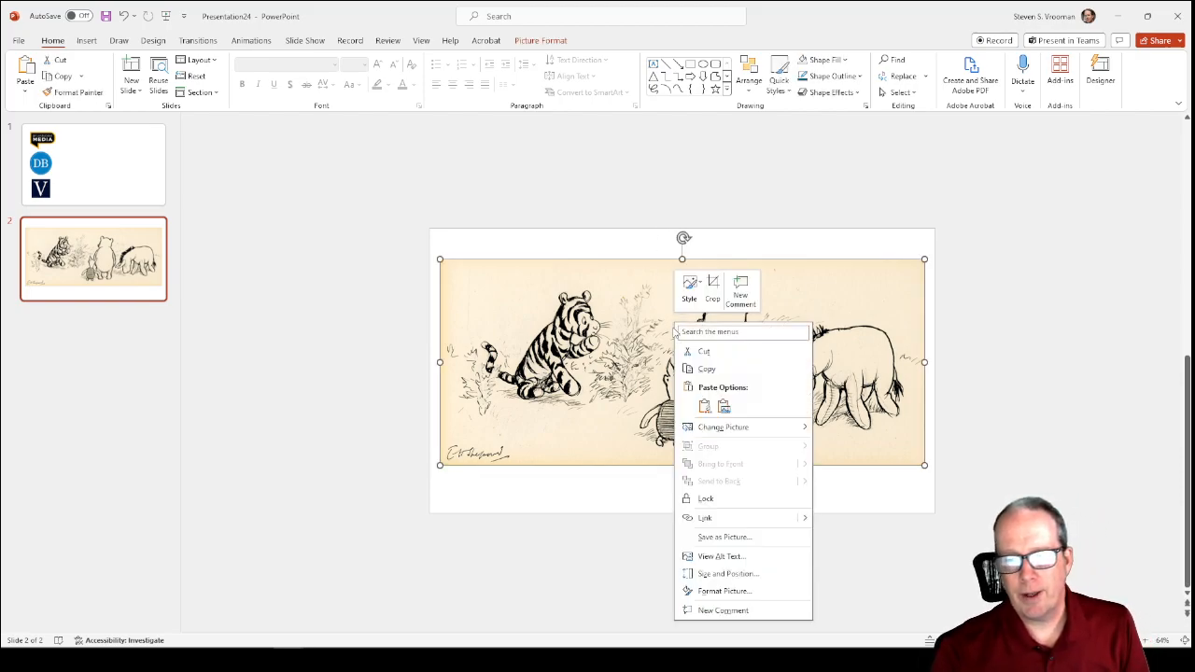
click(838, 242)
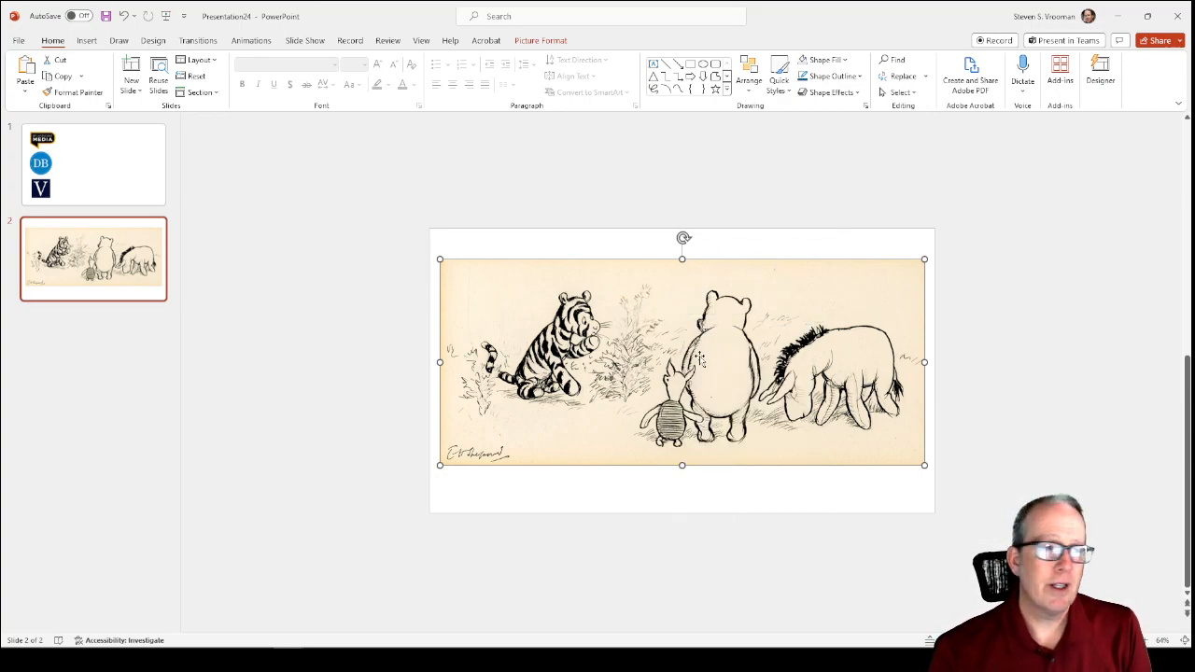
click(789, 210)
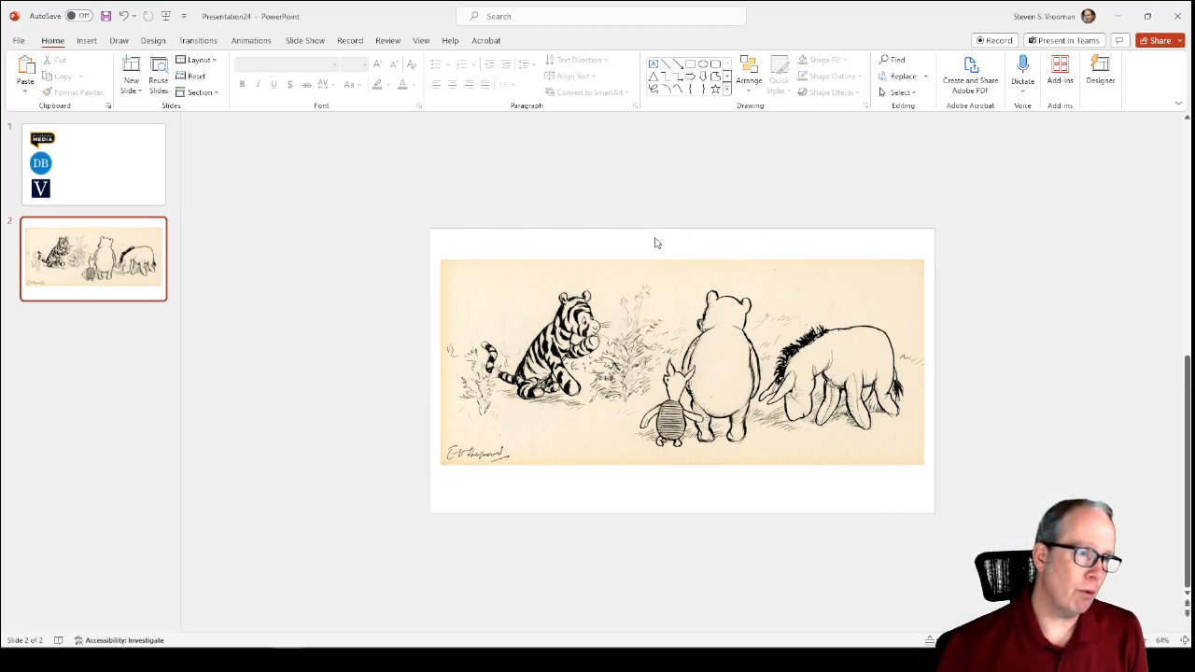
click(791, 276)
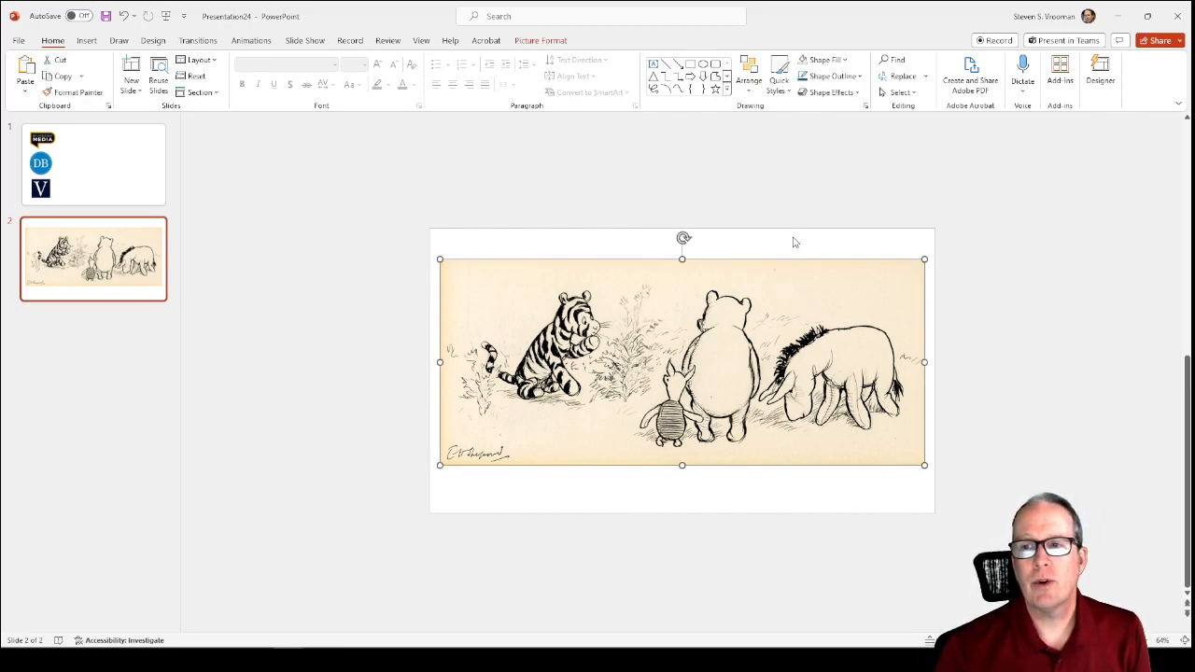
Step: Draw a rectangle about 2.92" high and 8.28" wide on slide 2 and move it over the slide's upper-left corner
click(796, 241)
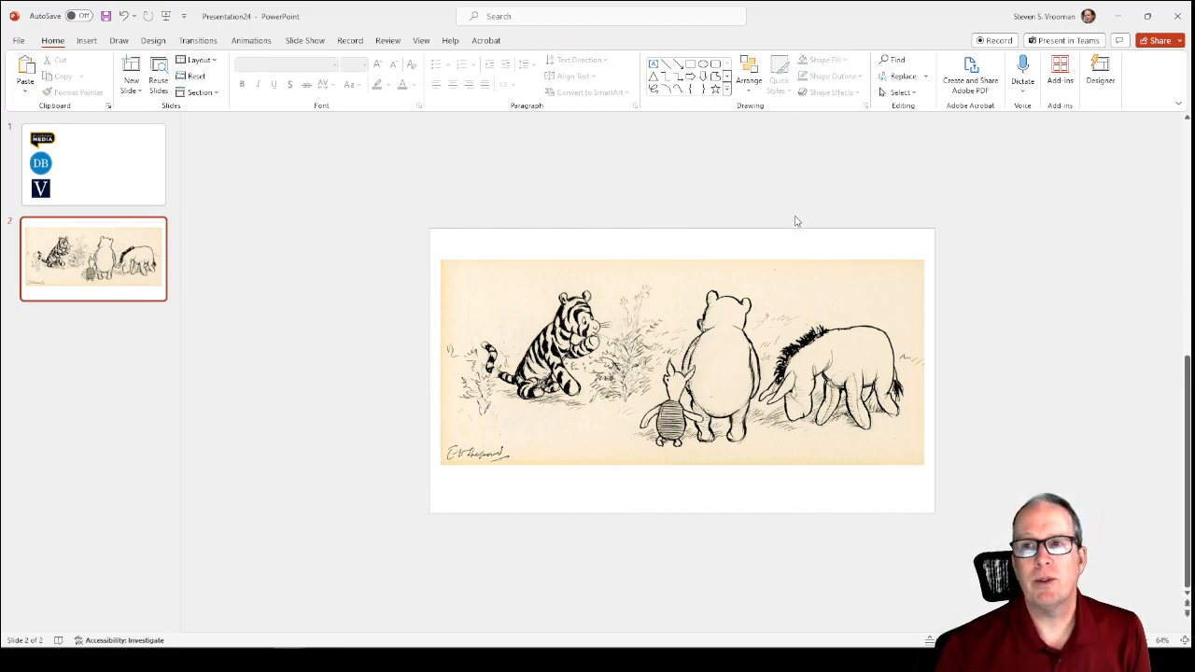
click(88, 42)
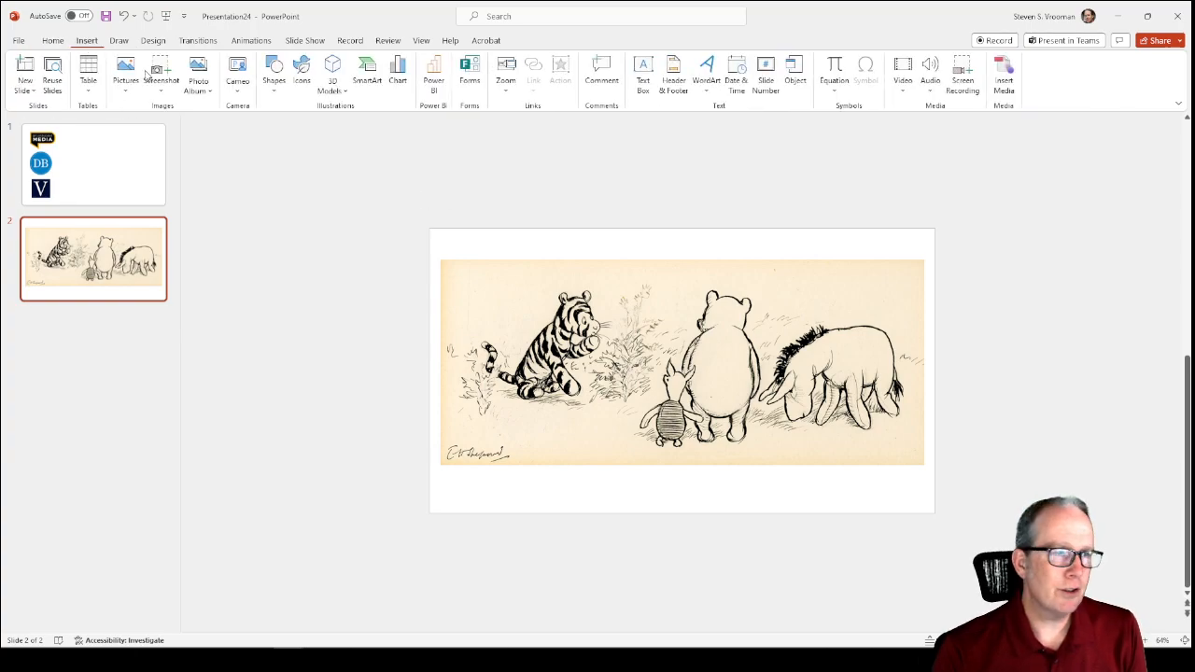
click(281, 74)
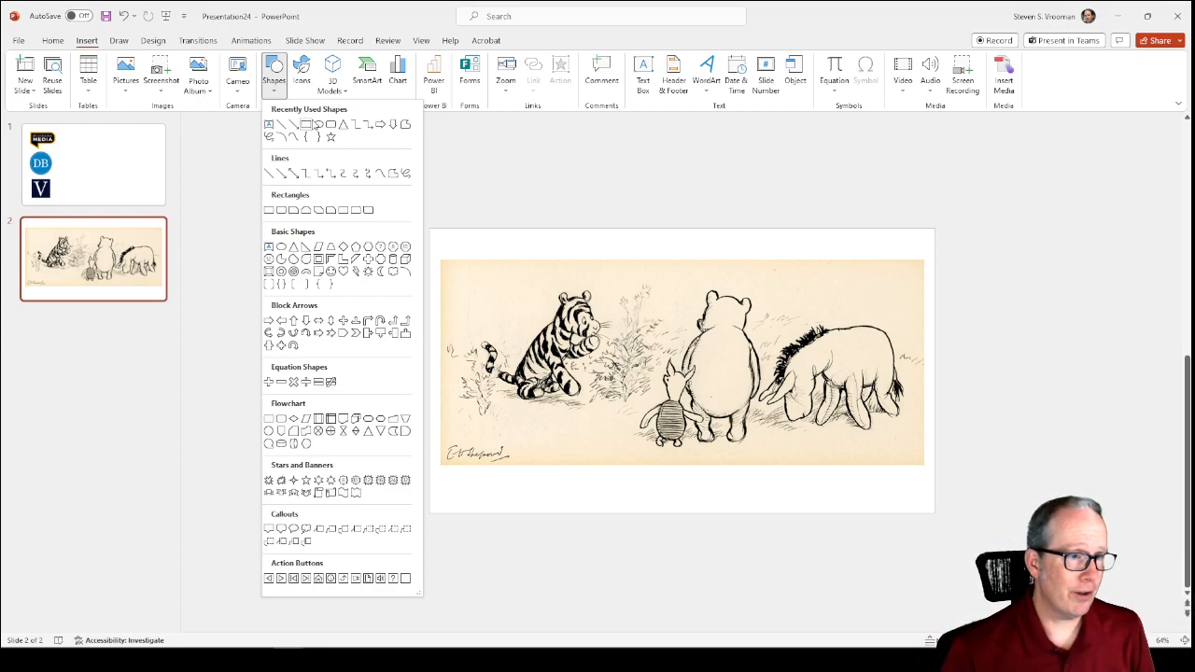
click(305, 124)
drag(426, 193, 742, 305)
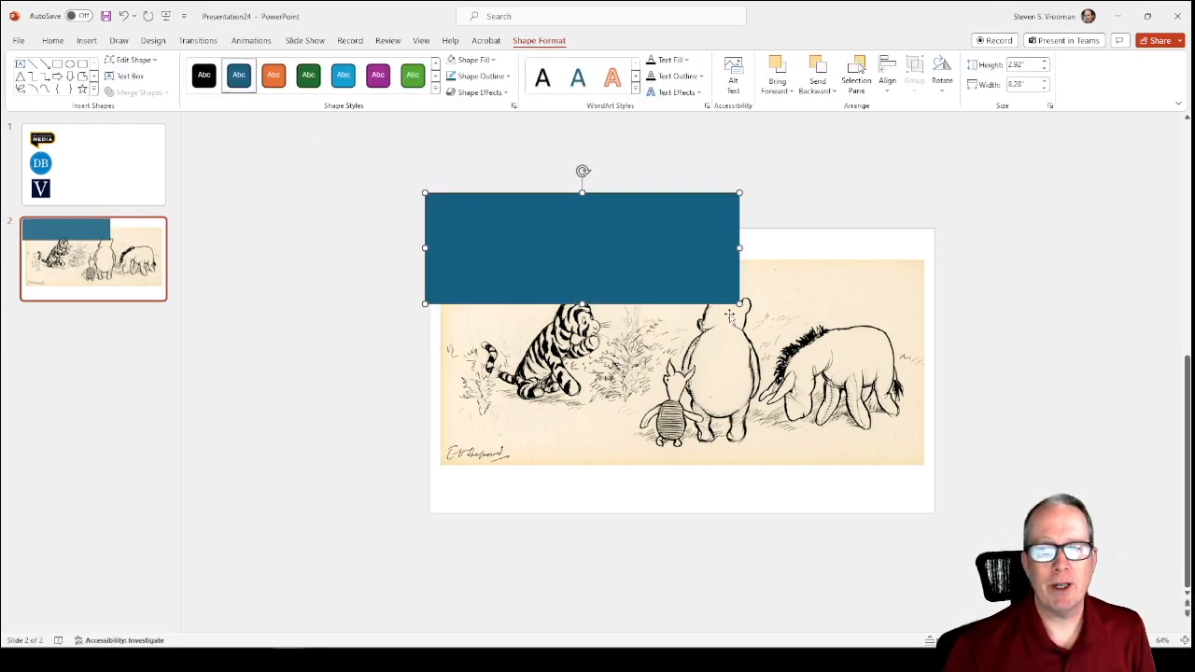
drag(650, 262, 495, 216)
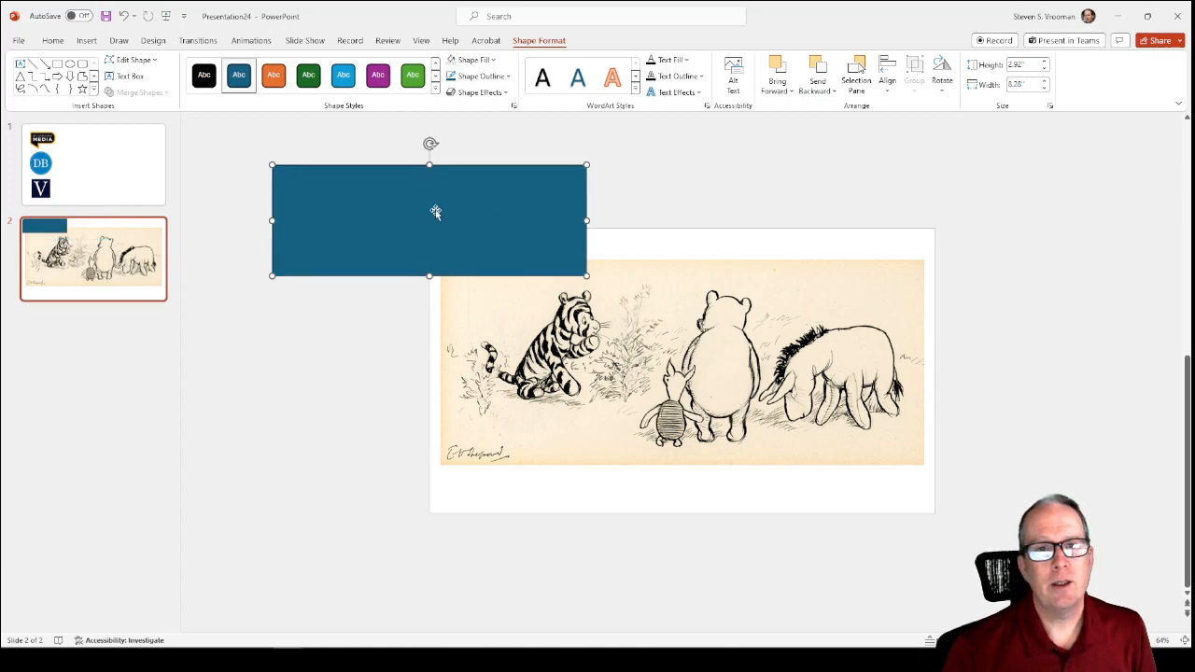
click(154, 41)
click(119, 41)
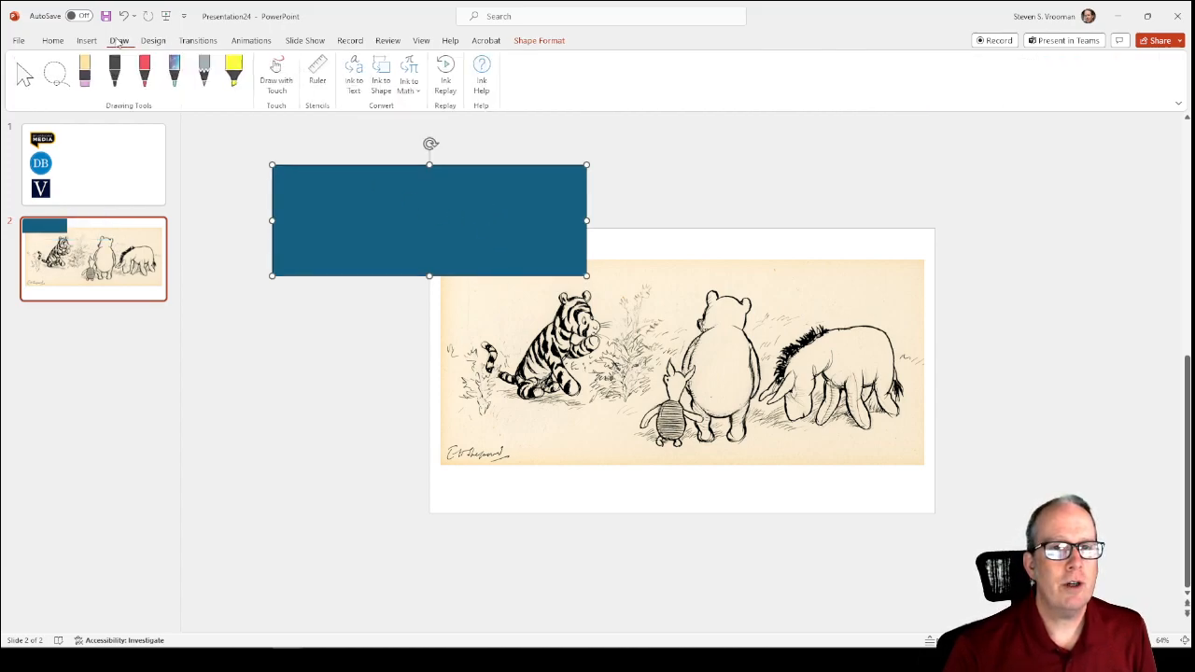
click(85, 41)
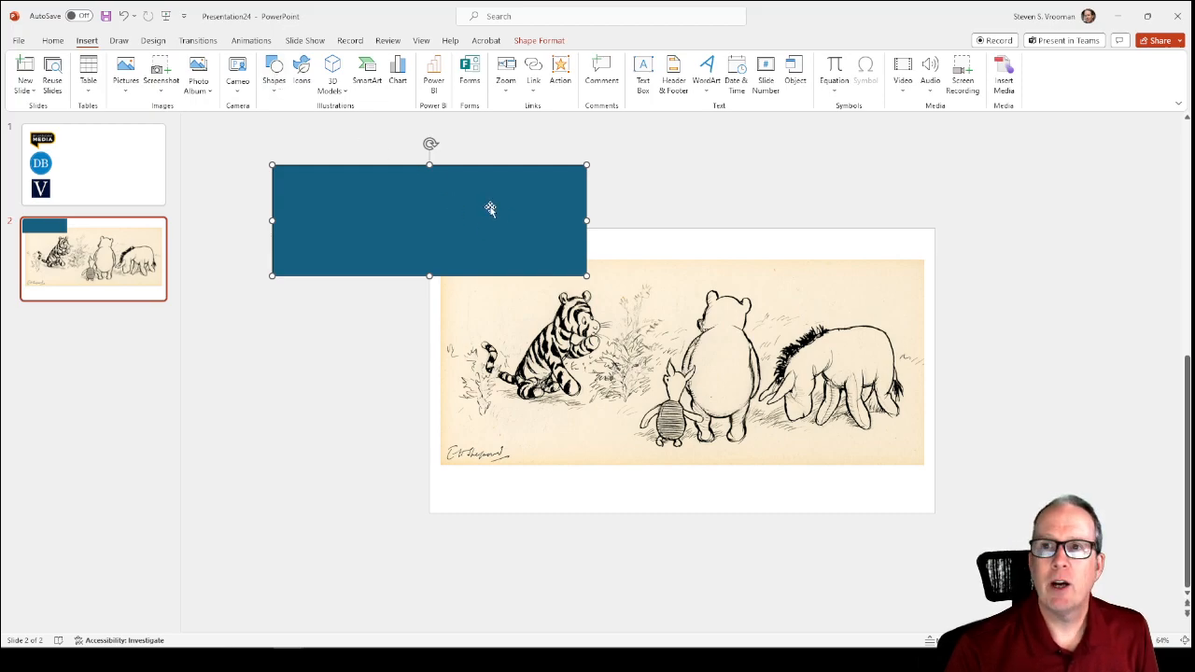
Step: Remove the outline from the rectangle
click(557, 42)
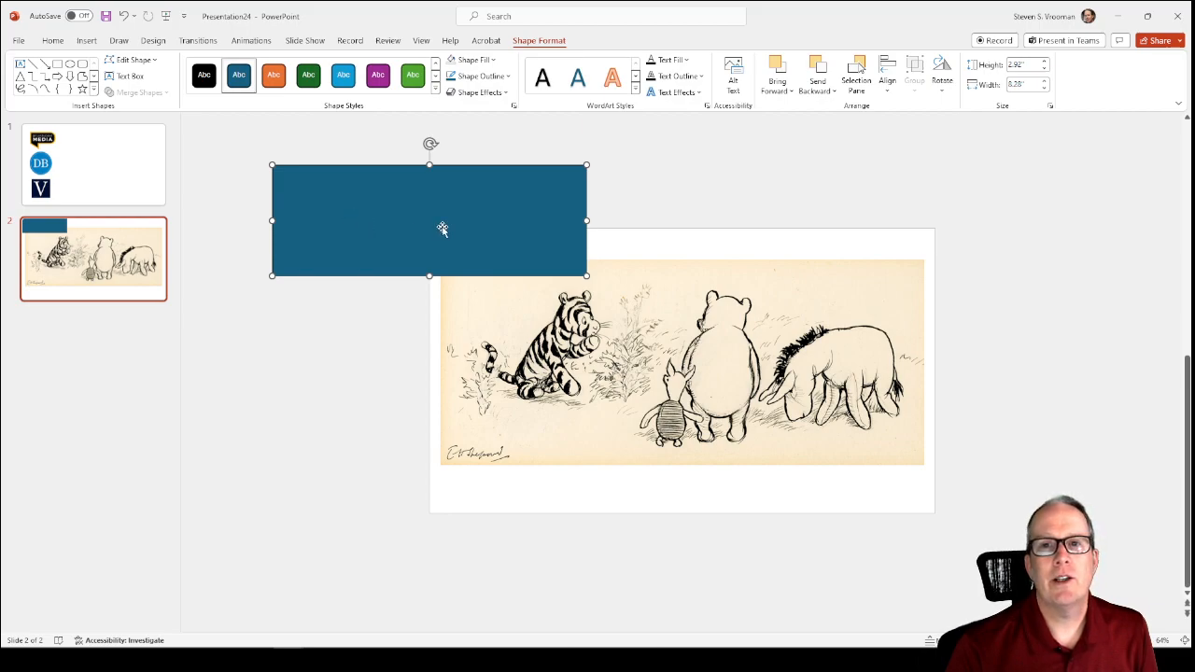
click(495, 60)
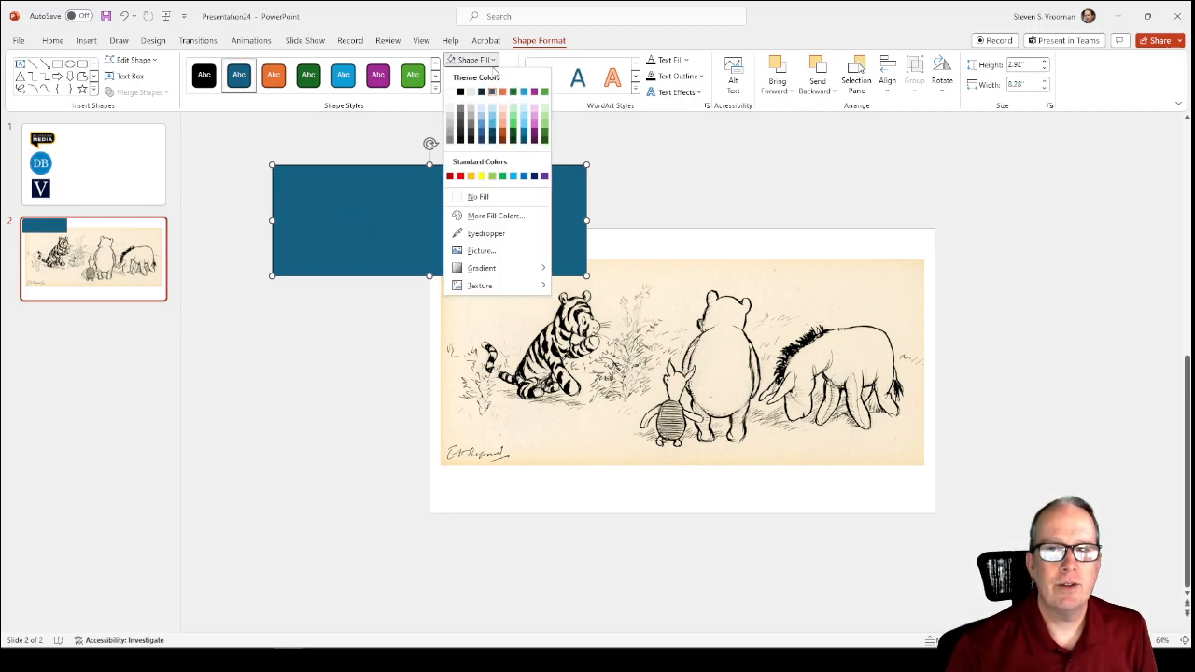
click(407, 129)
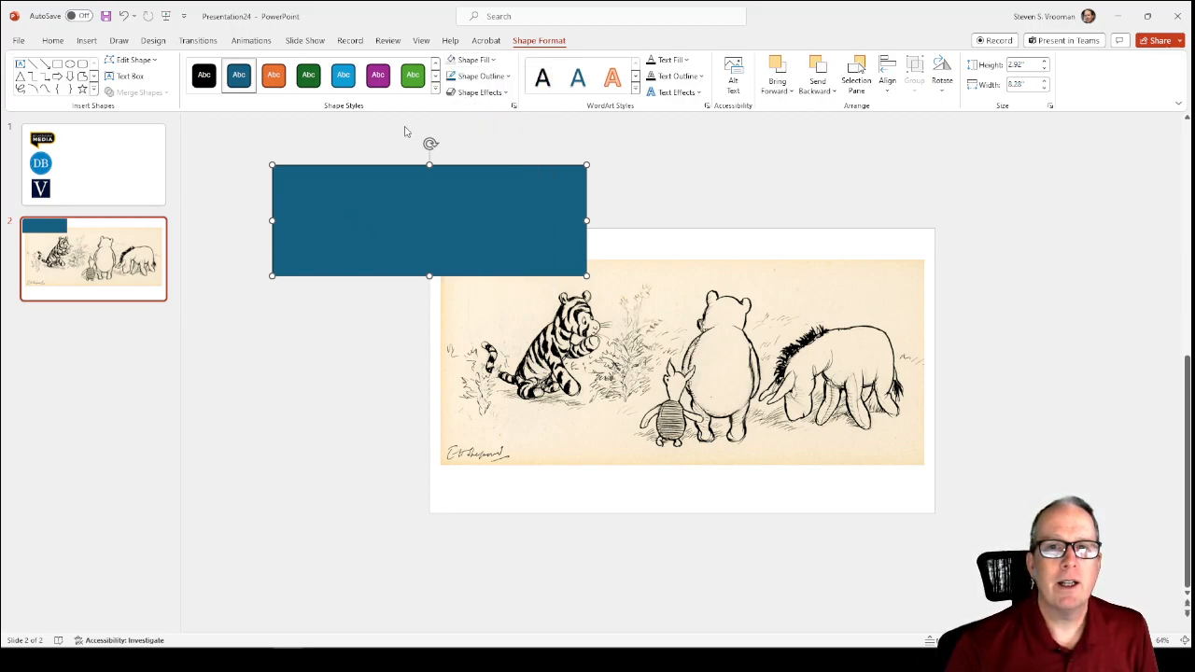
click(509, 78)
click(472, 213)
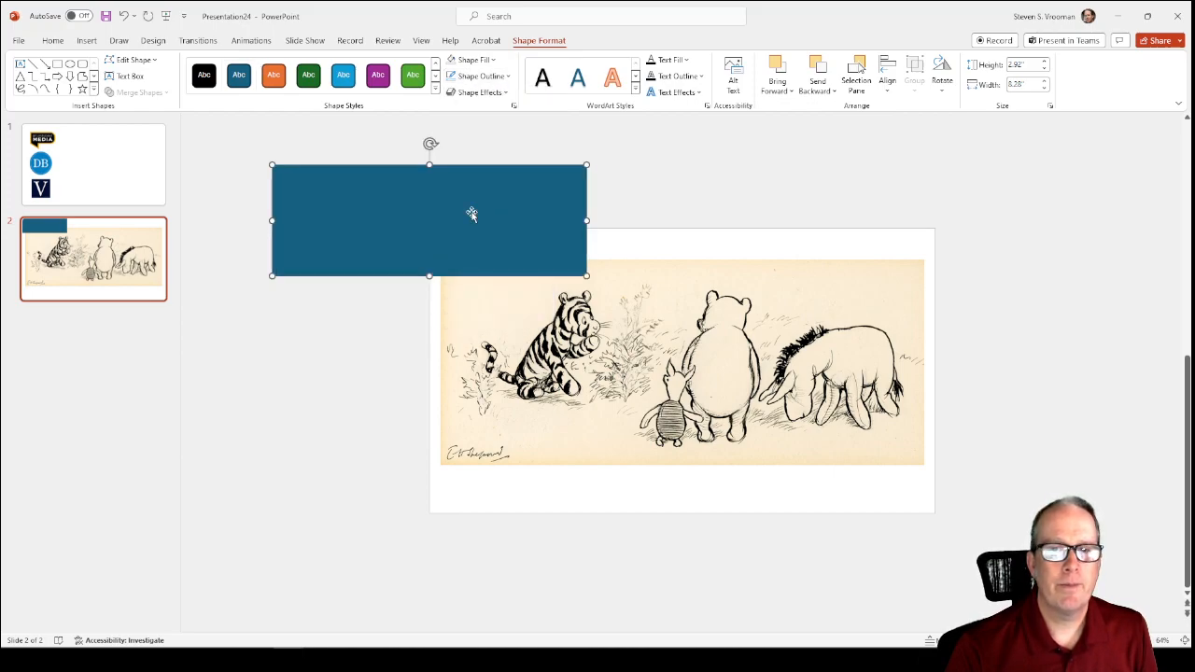
Step: Fill the rectangle with the cream paper color sampled by Eyedropper from the illustration above the tiger
click(482, 60)
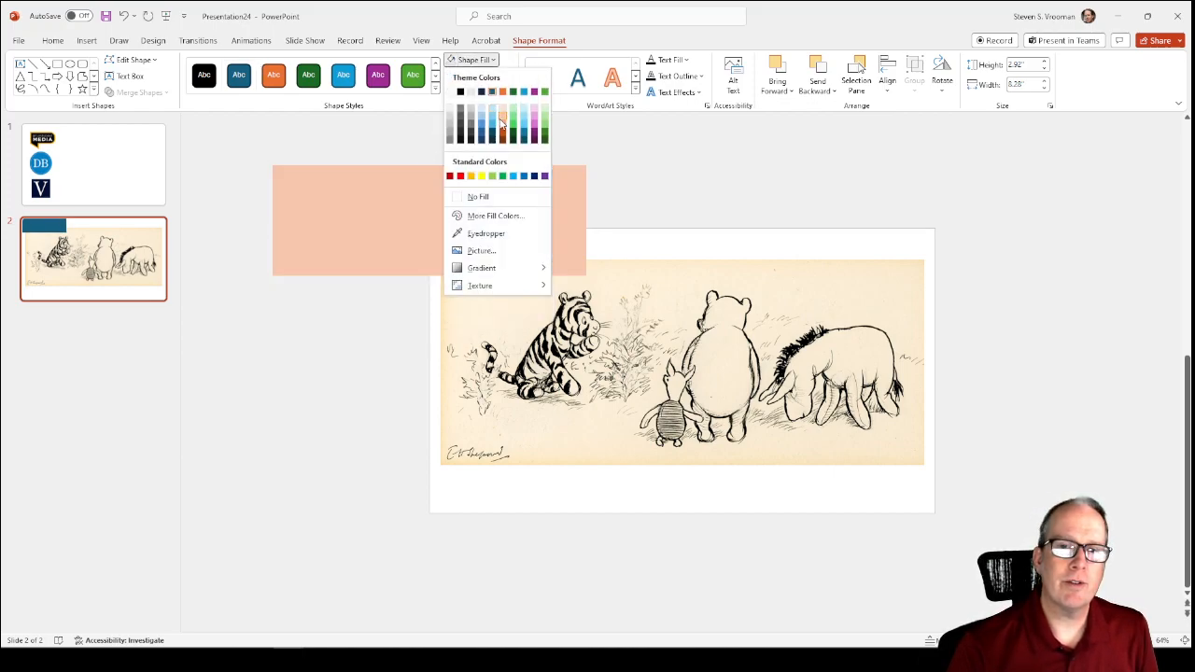
click(487, 235)
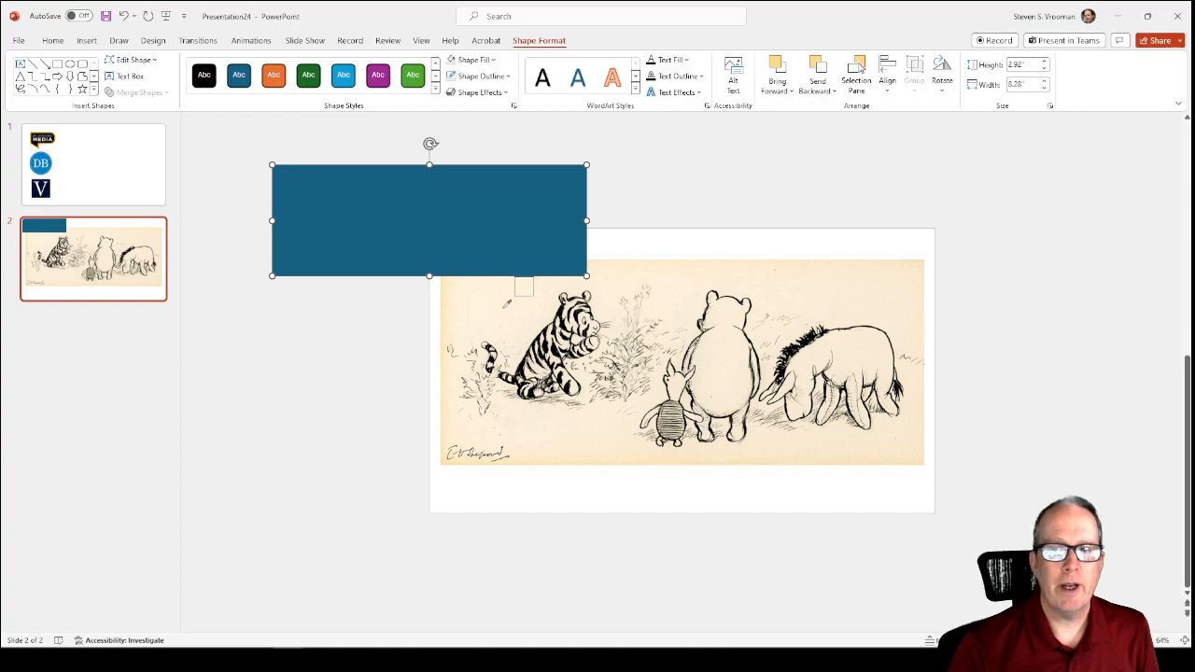
click(505, 308)
click(659, 186)
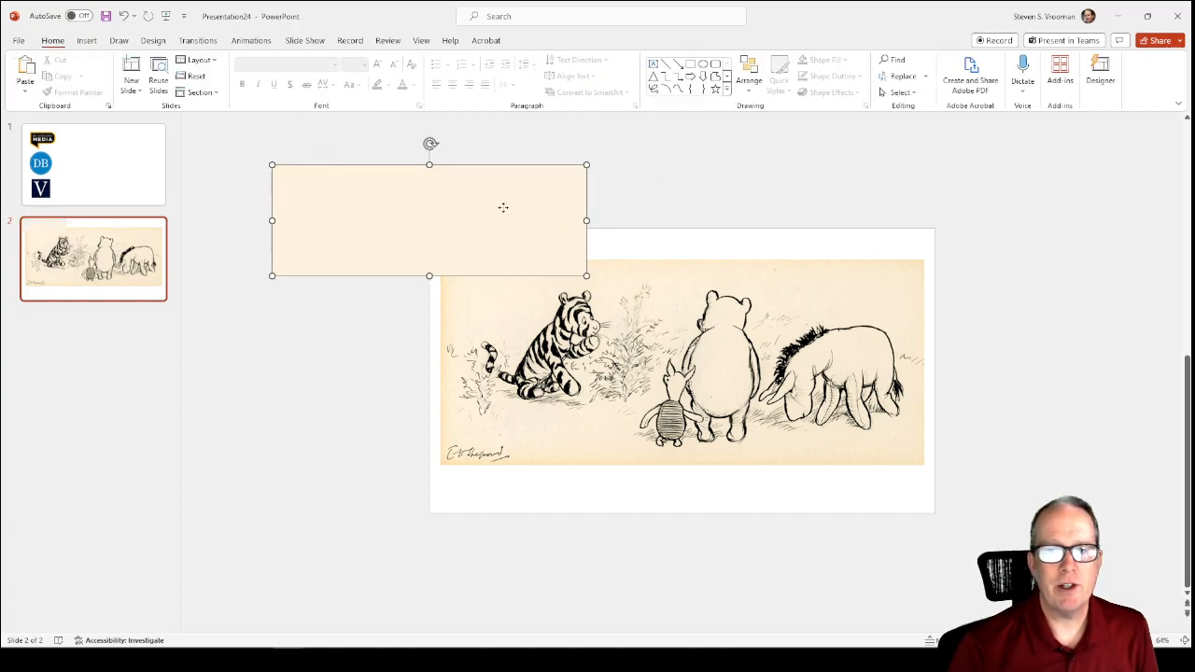
Step: Move and enlarge the rectangle to about 9.42" by 14.58" so it covers the whole slide, and send it behind the illustration
drag(499, 222, 630, 495)
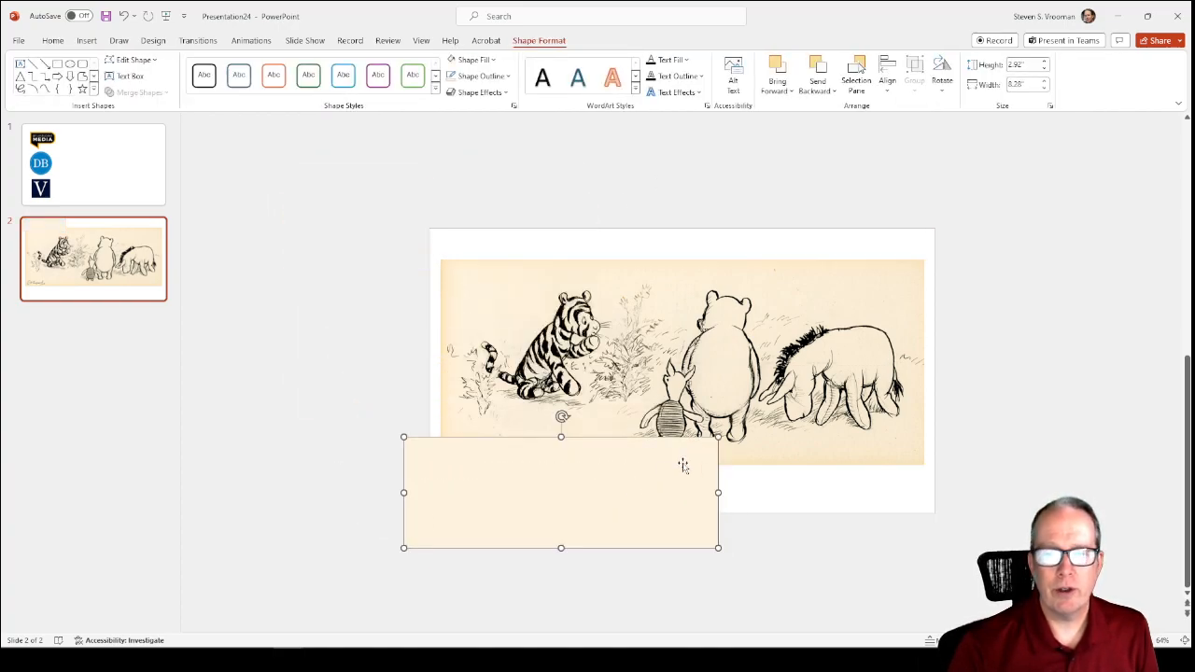
drag(718, 437, 957, 191)
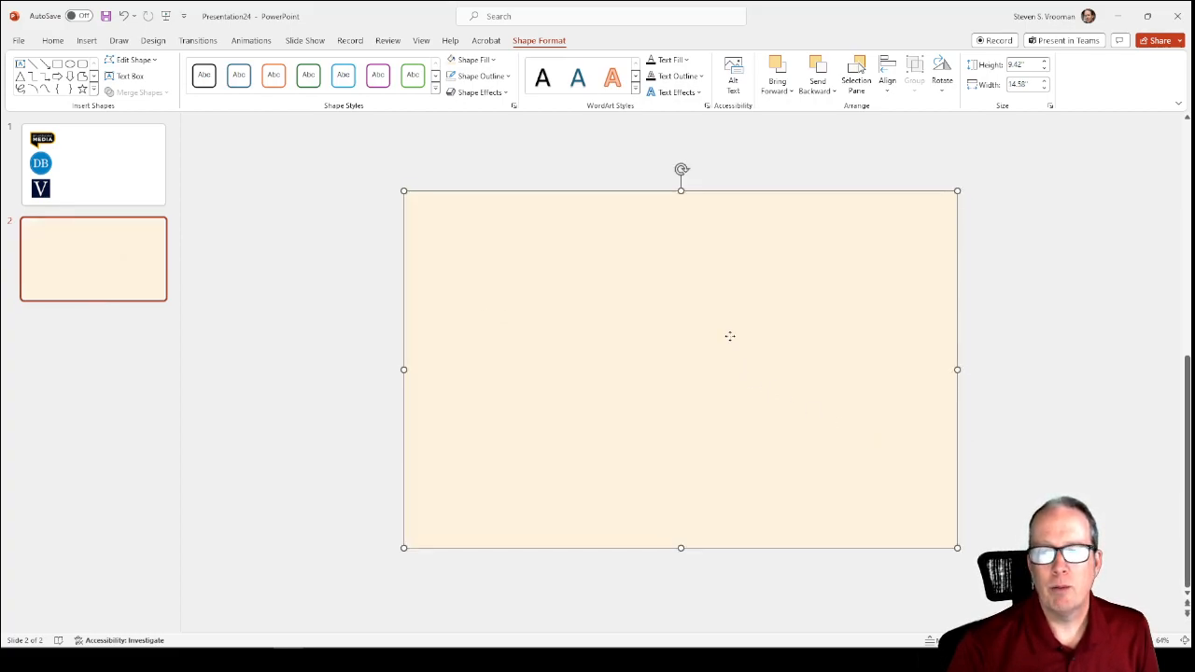
right_click(732, 256)
click(778, 430)
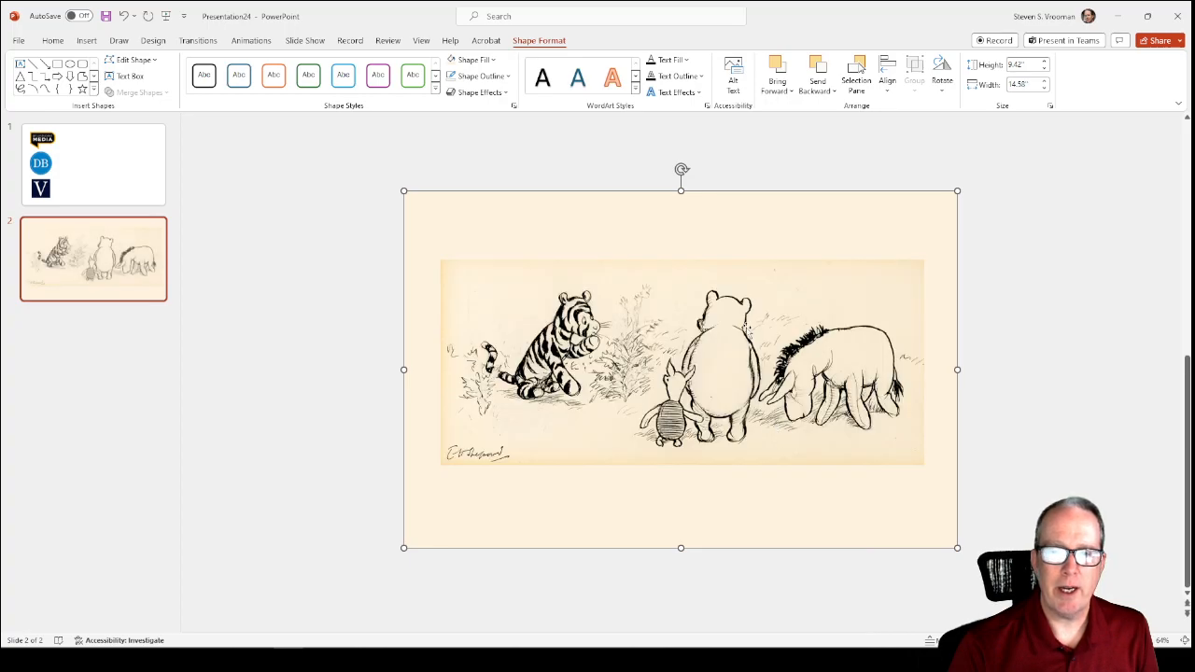
click(702, 178)
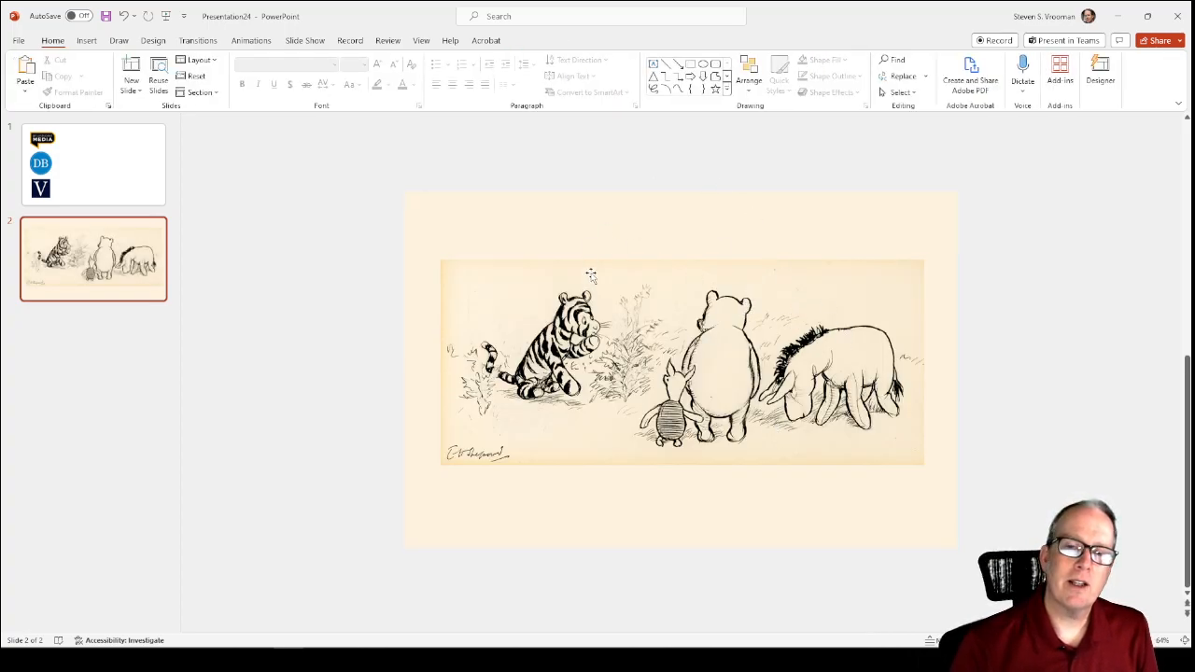
Step: Refill the background rectangle with the darker yellow sampled by Eyedropper from the illustration's upper-left edge
click(590, 210)
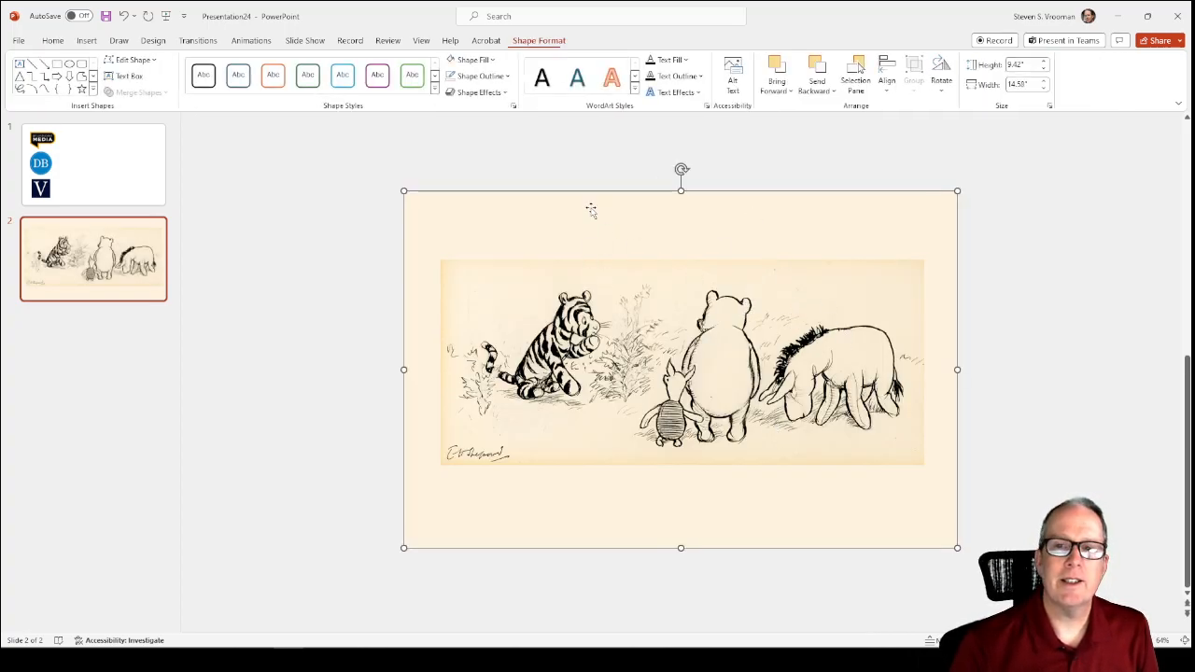
click(493, 62)
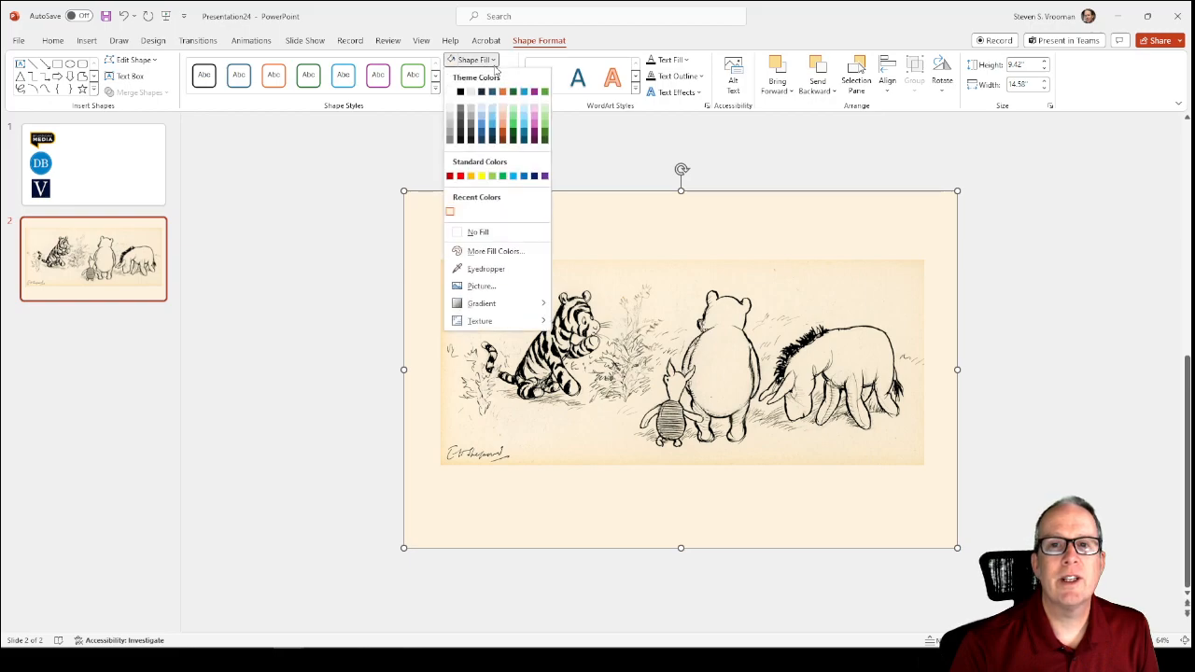
click(472, 269)
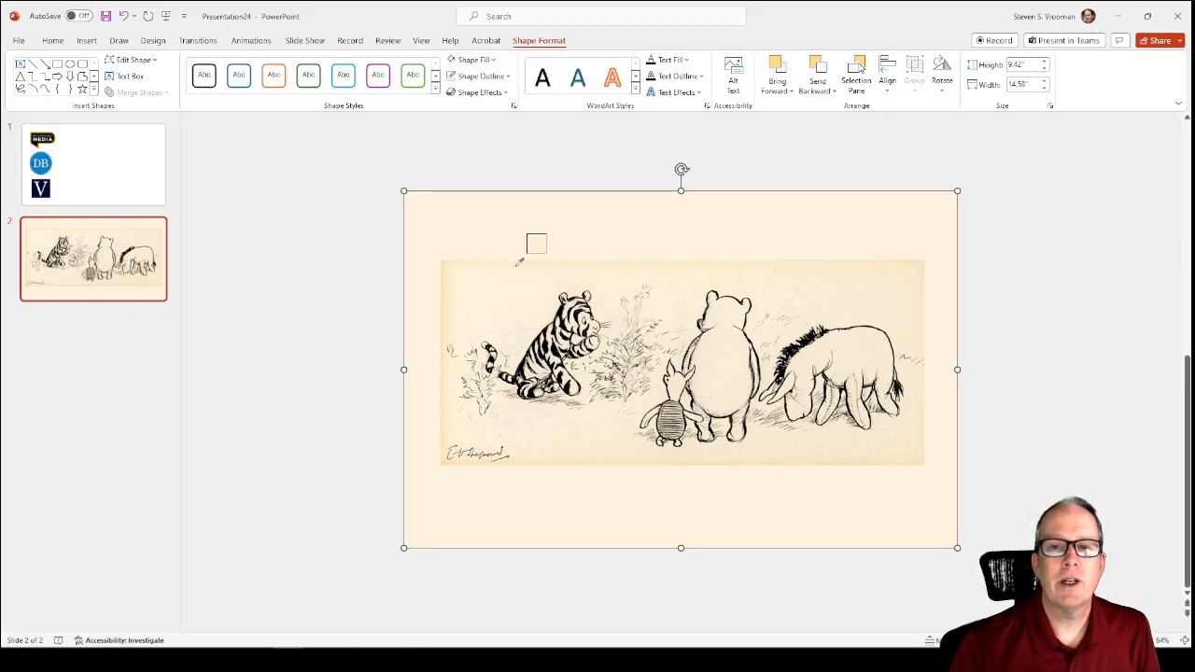
click(447, 262)
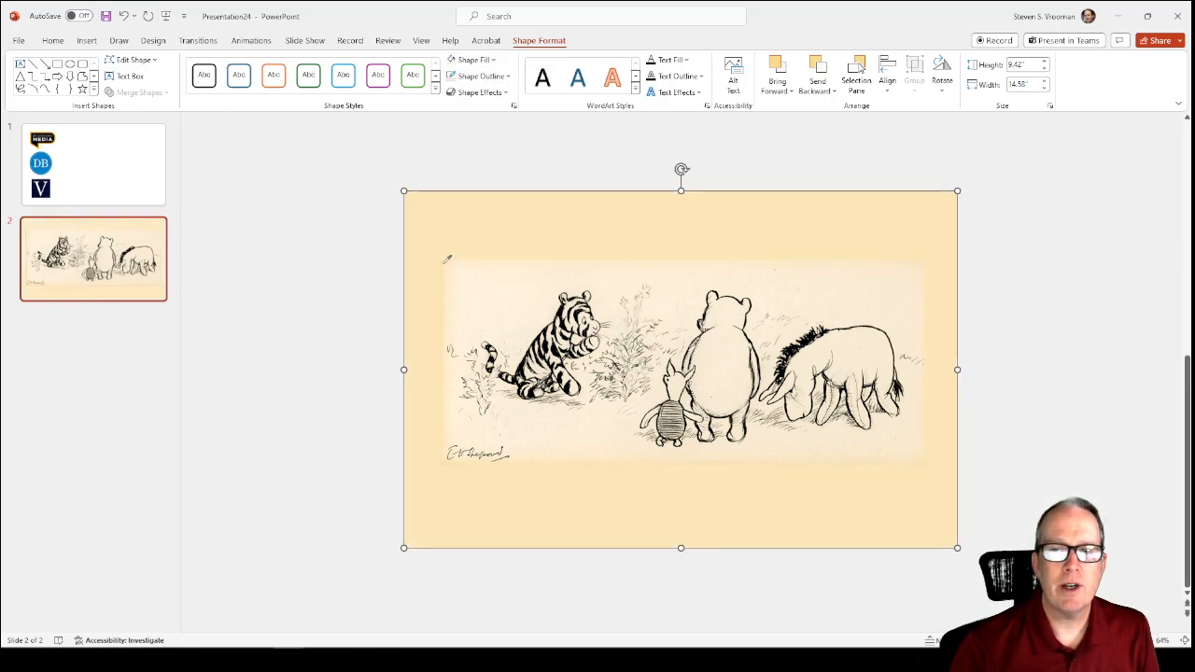
Step: Resample the background rectangle's fill with the Eyedropper, taking the lighter paper color just inside the illustration's upper-left corner
click(473, 60)
click(485, 269)
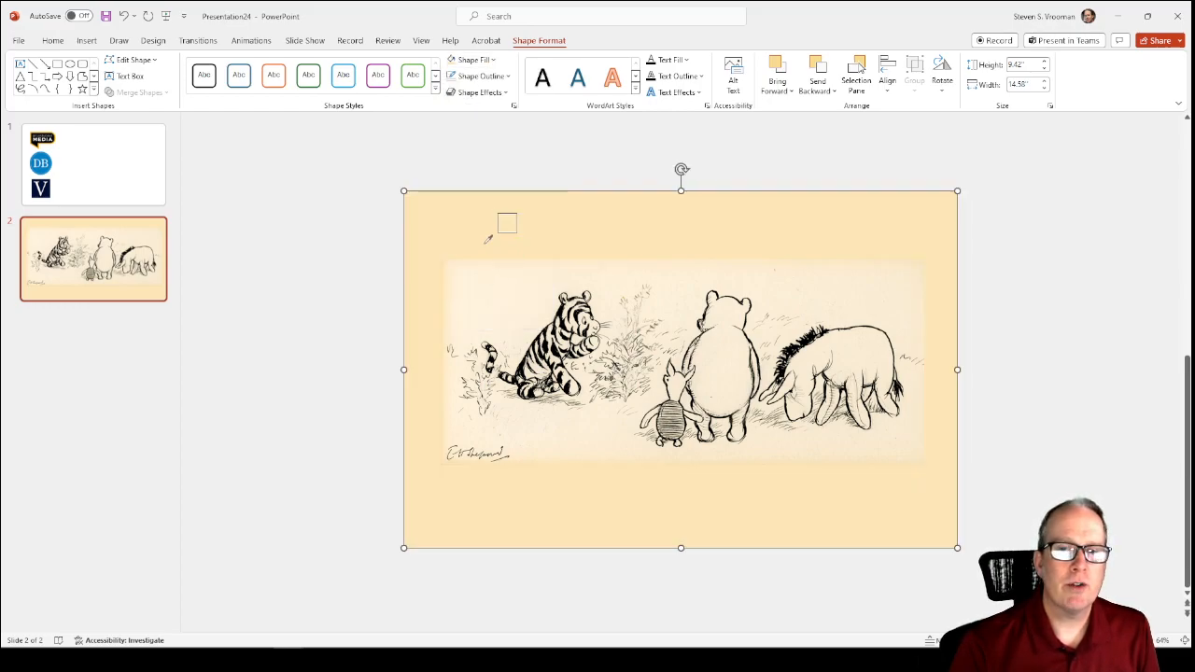
click(488, 224)
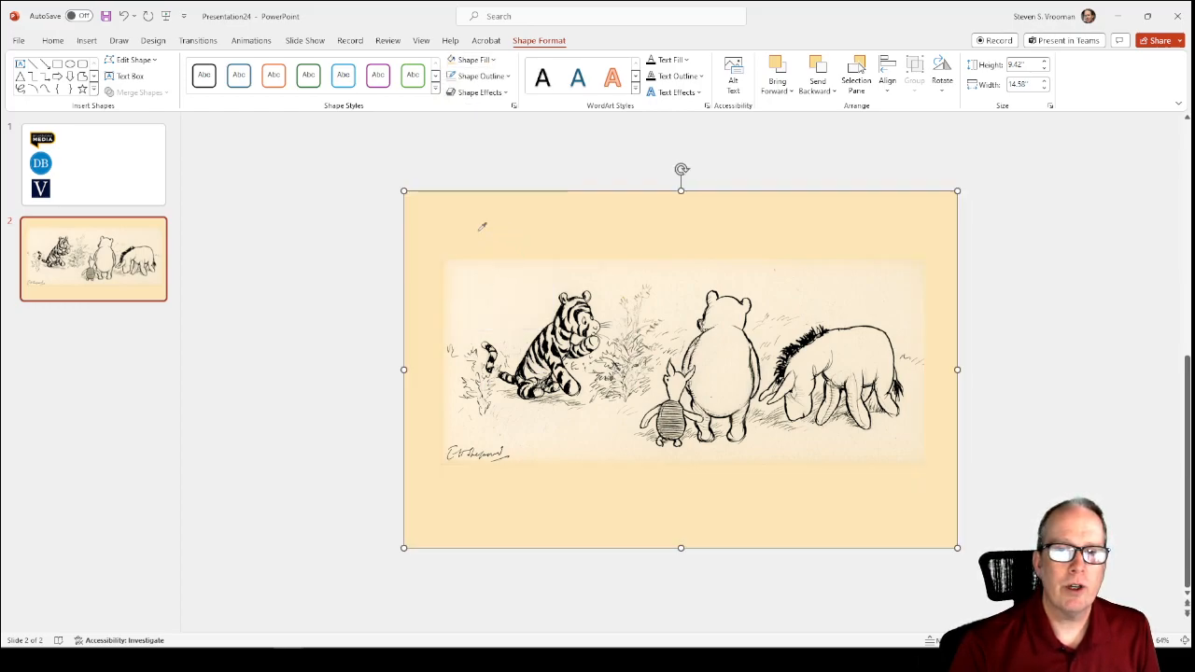
click(474, 60)
click(480, 269)
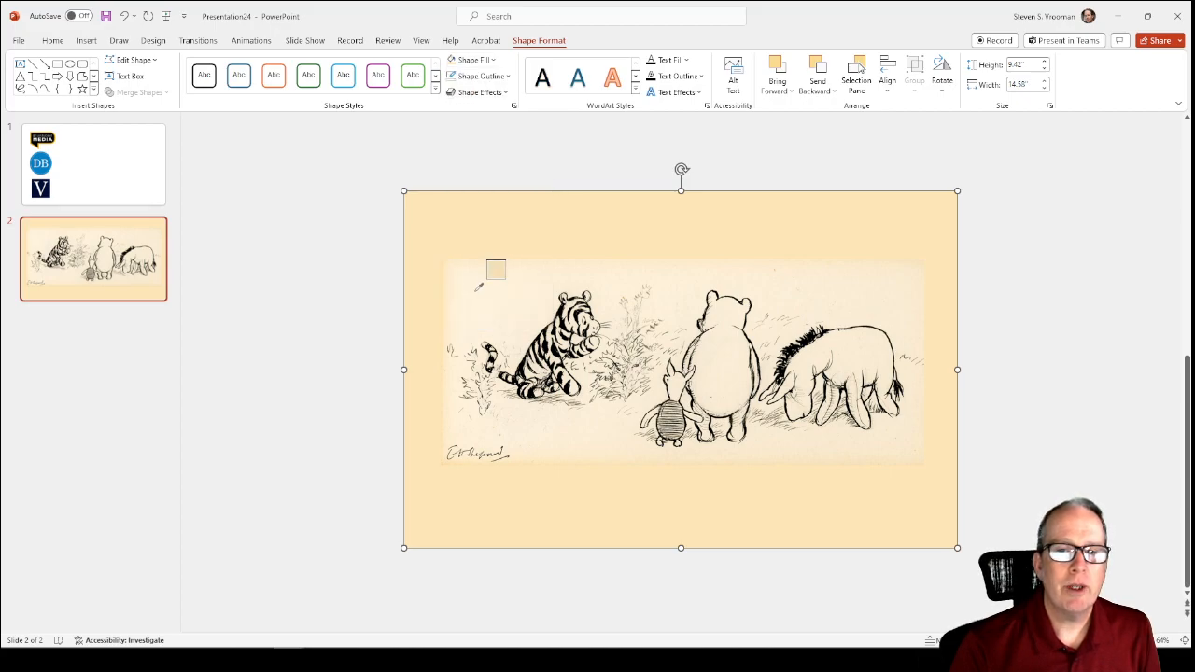
click(459, 273)
click(537, 136)
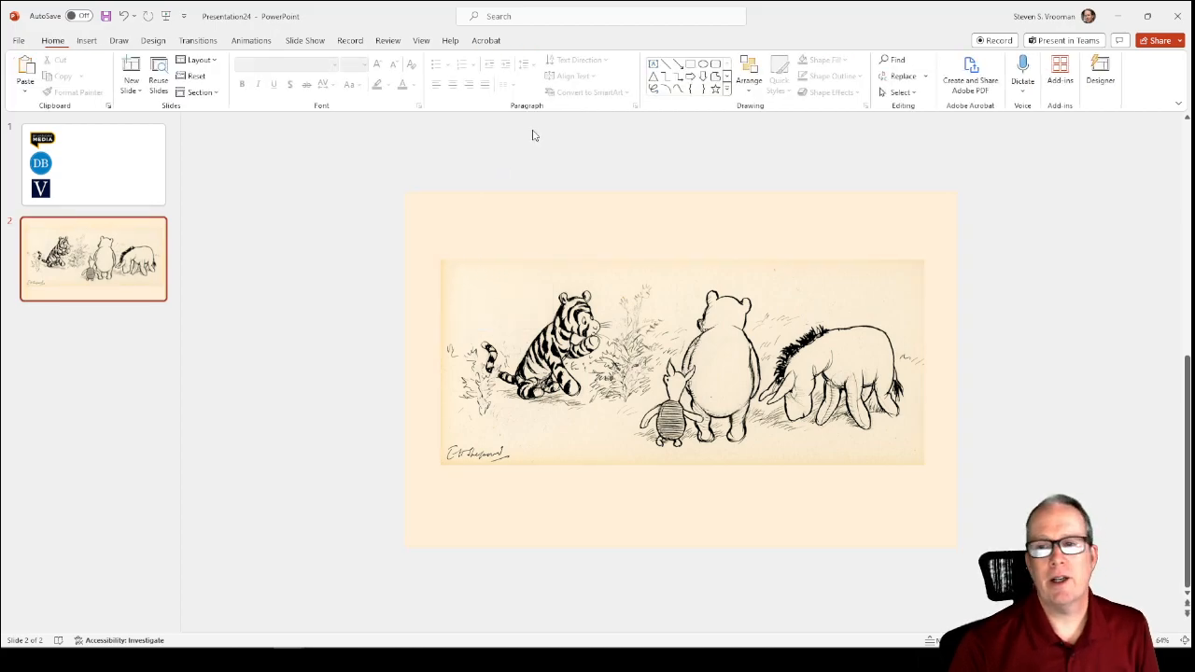
Step: Resize the background rectangle to 7.5" by 13.33" so its corners match the slide's edges
click(902, 512)
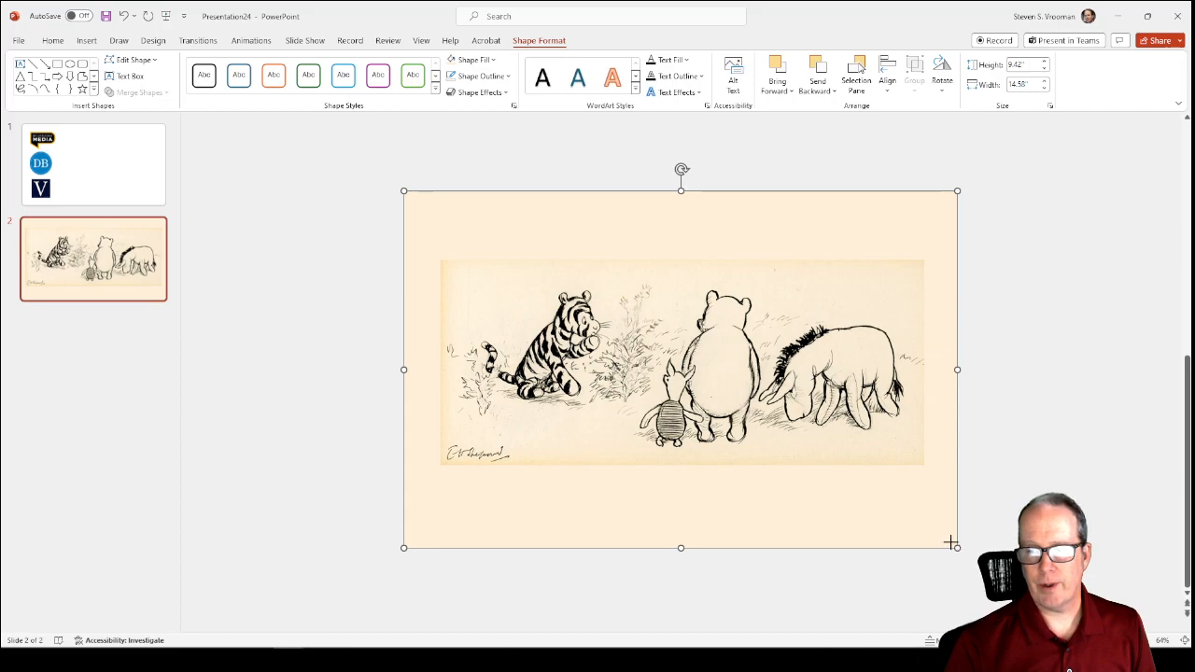
drag(953, 545, 935, 513)
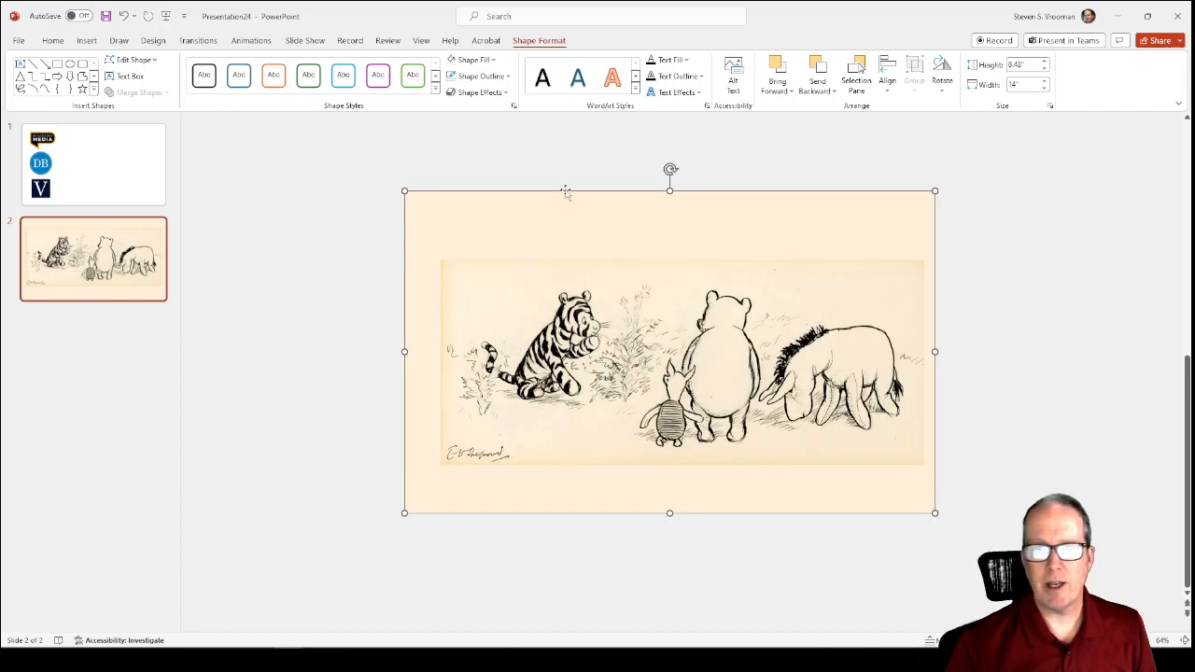
drag(405, 191, 429, 228)
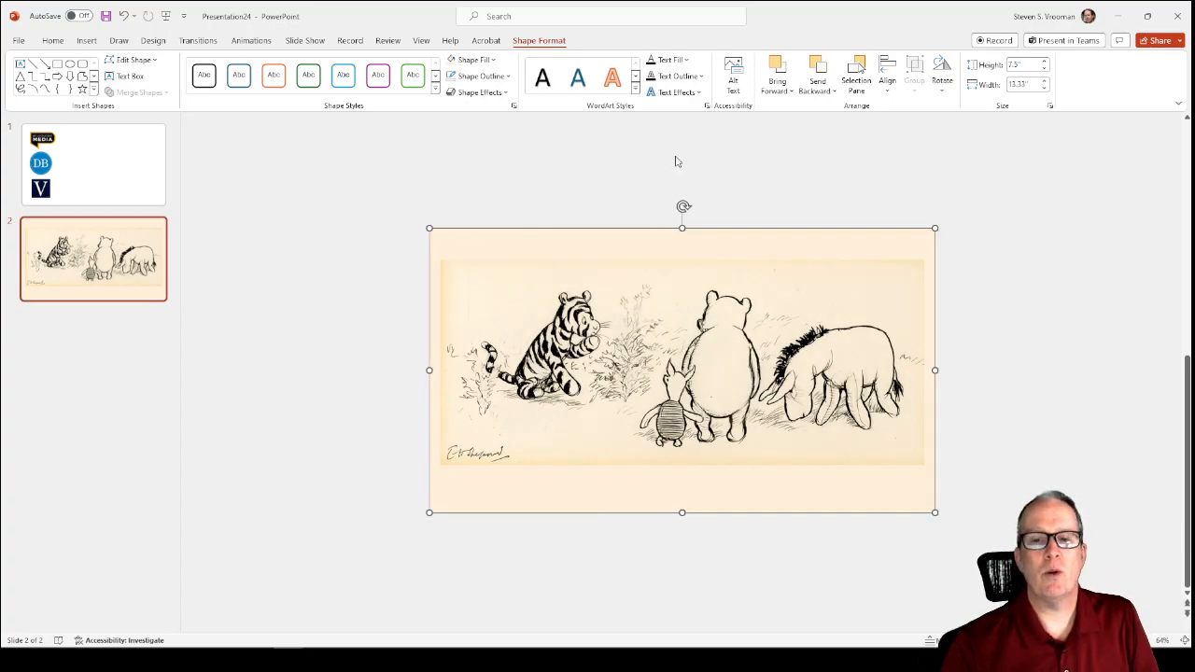
click(774, 142)
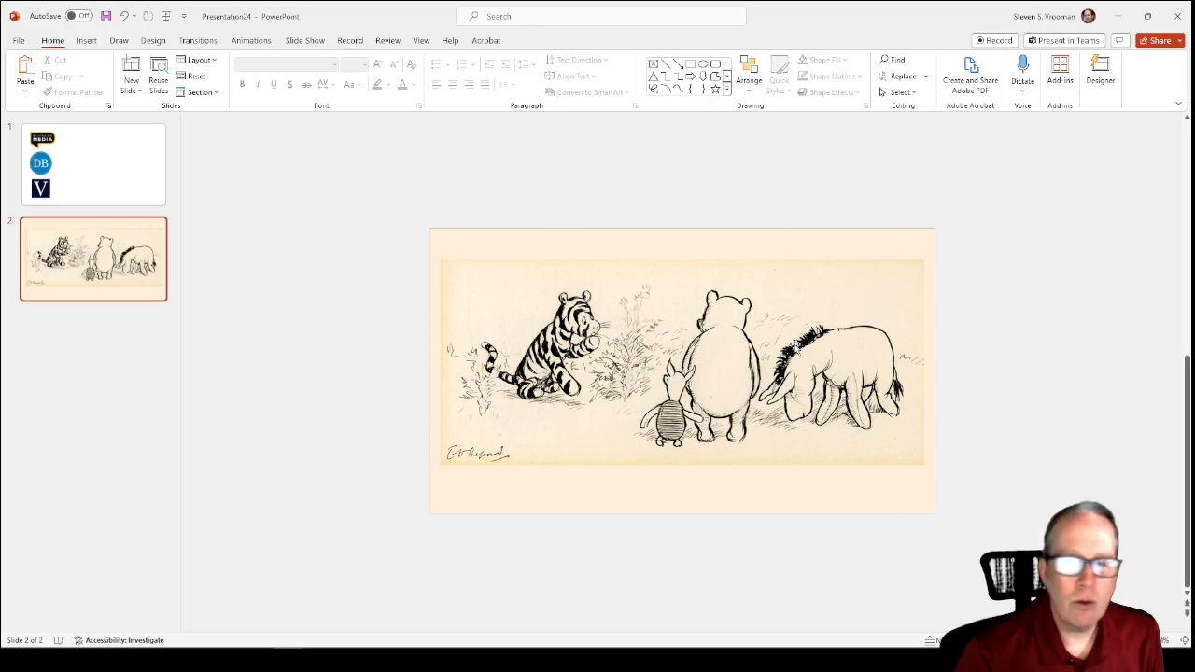
Step: Fill the background rectangle behind the illustration with the black theme color and deselect it
click(625, 243)
click(492, 60)
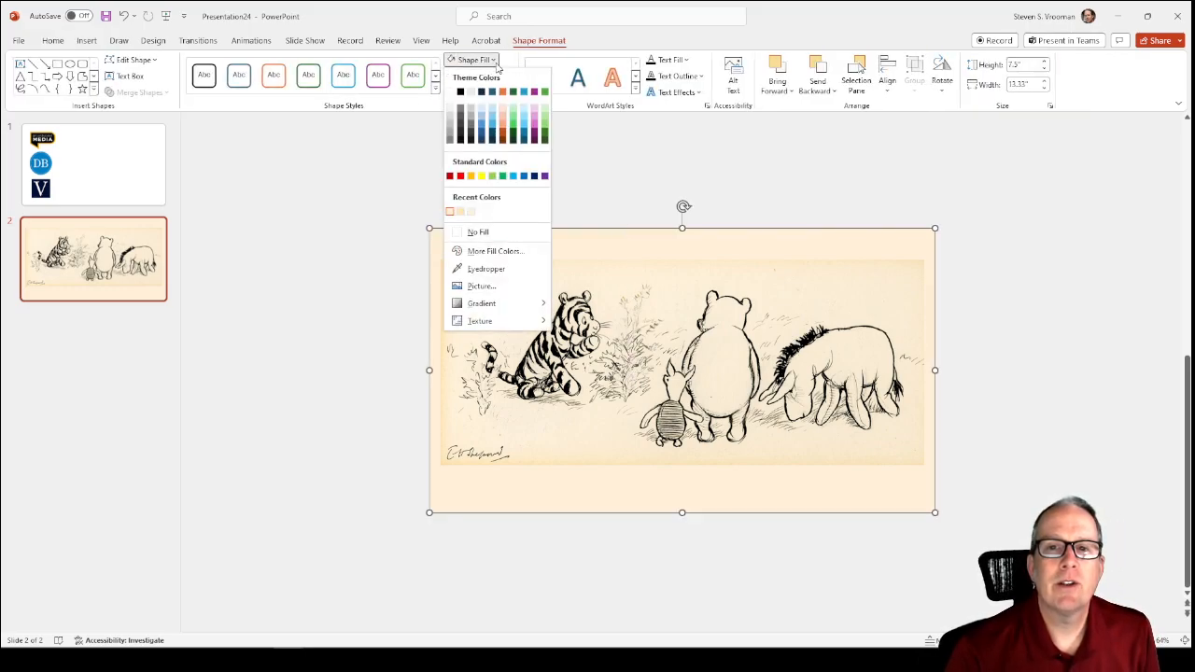
click(460, 91)
click(793, 158)
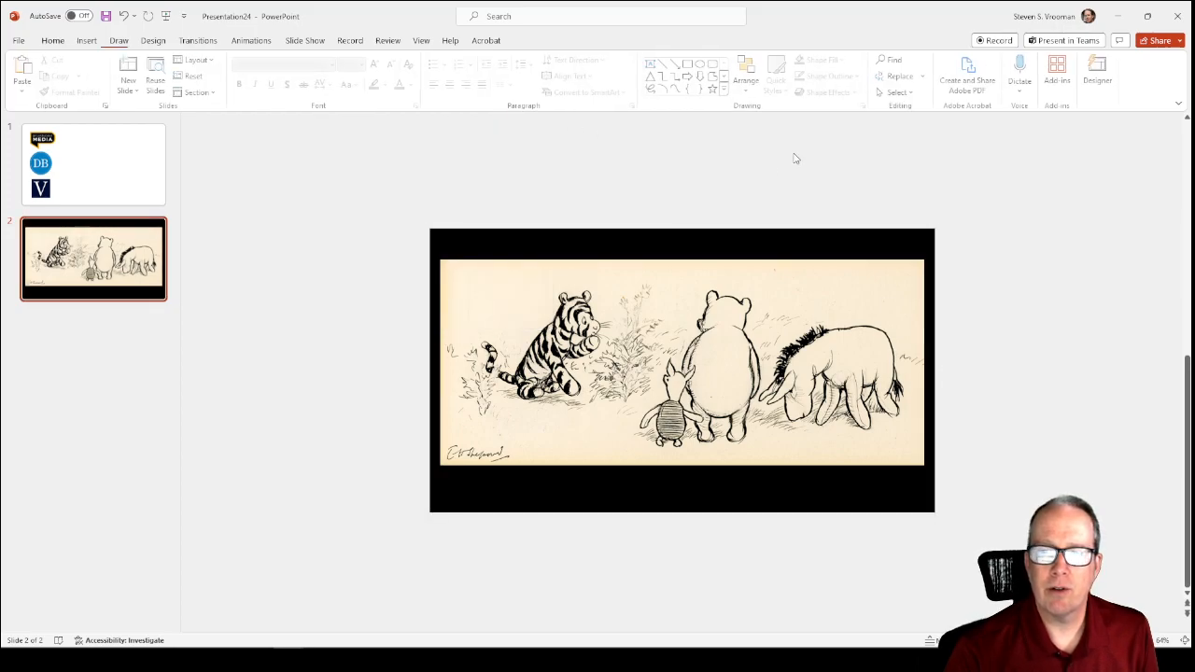
Step: Preview slide 2 full screen as a slide show, return to editing and select its thumbnail
key(shift+F5)
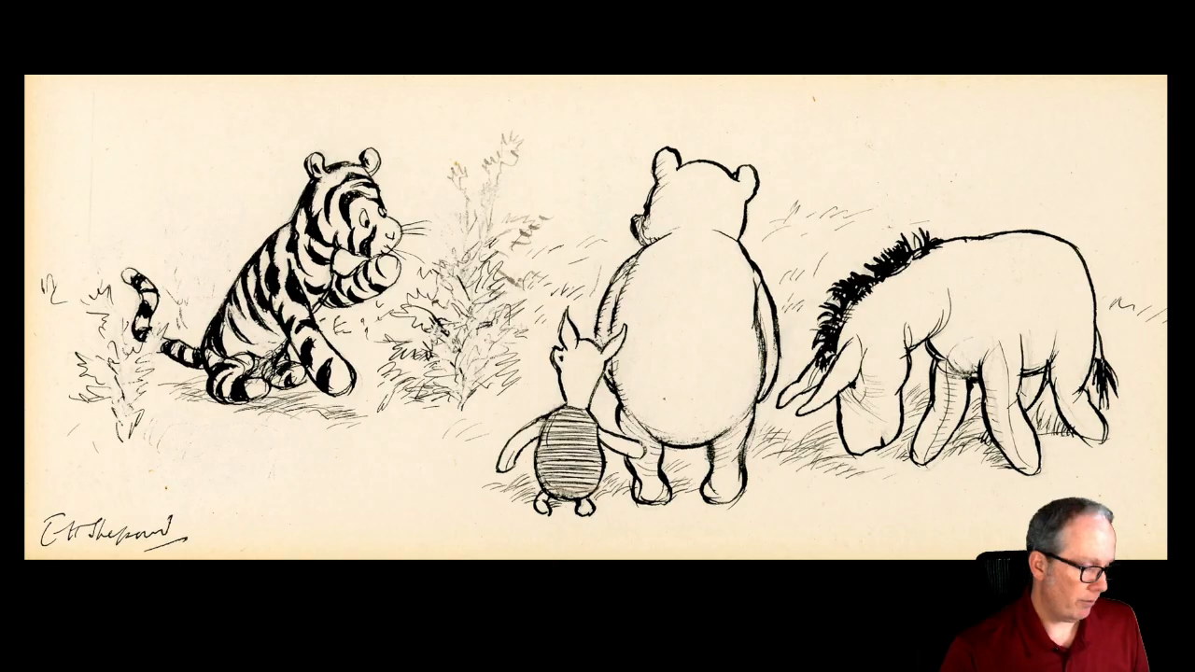
key(Escape)
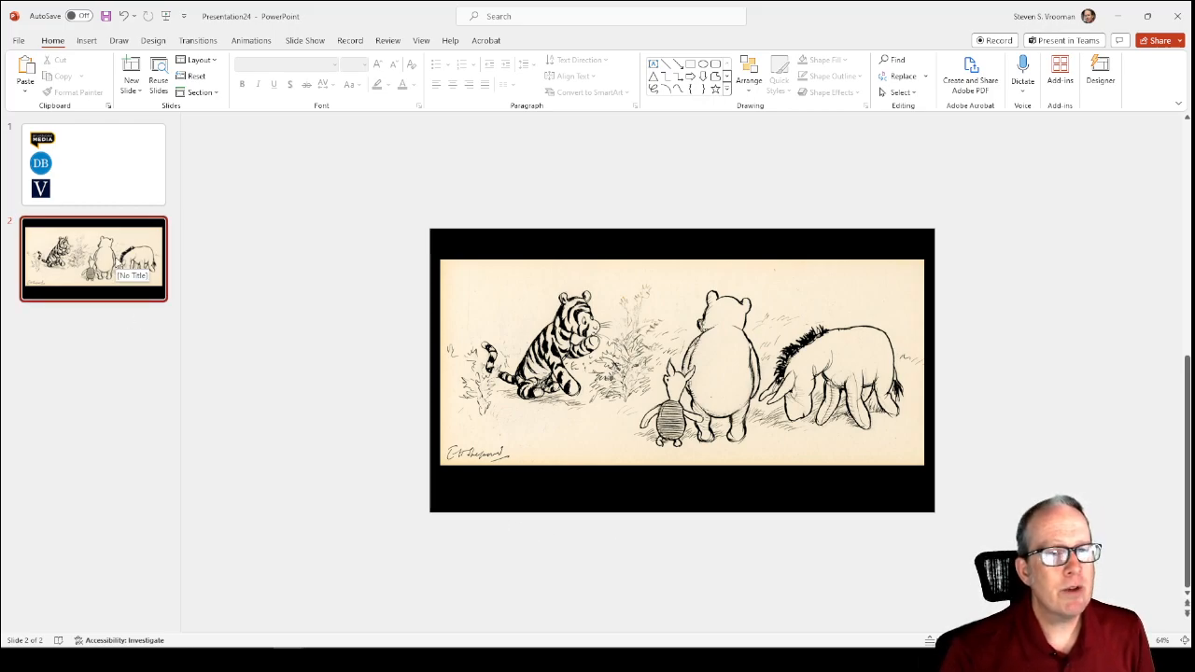
click(118, 263)
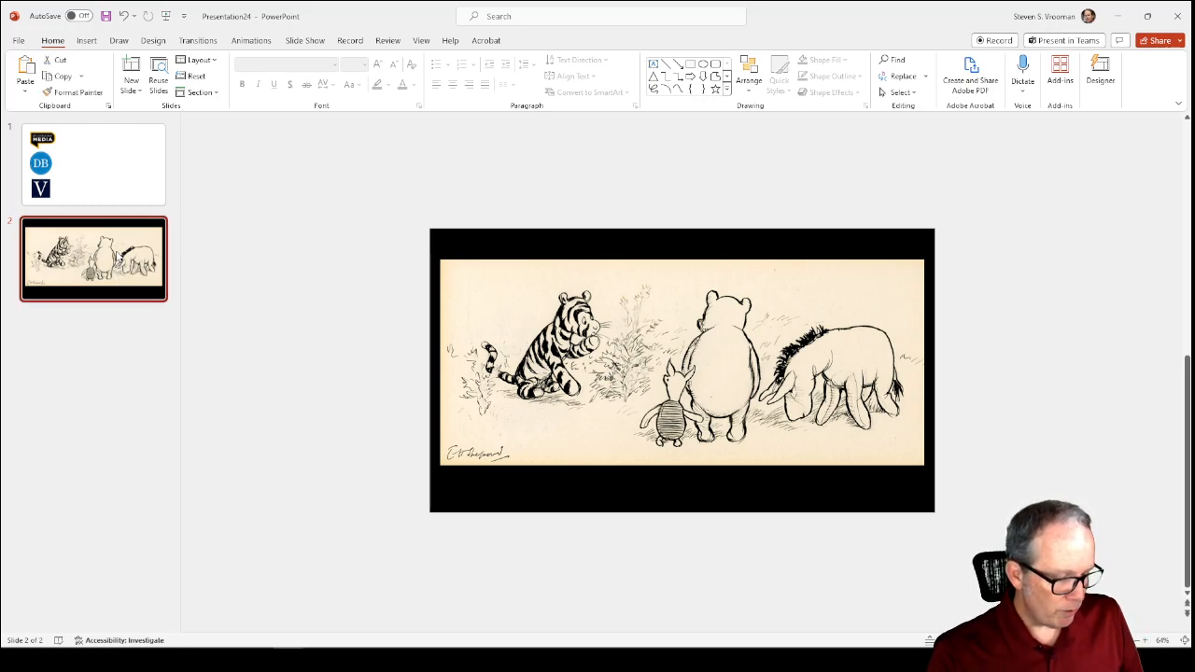
Step: Paste a copy of slide 2 as slide 3 and start removing the background of its illustration
key(ctrl+v)
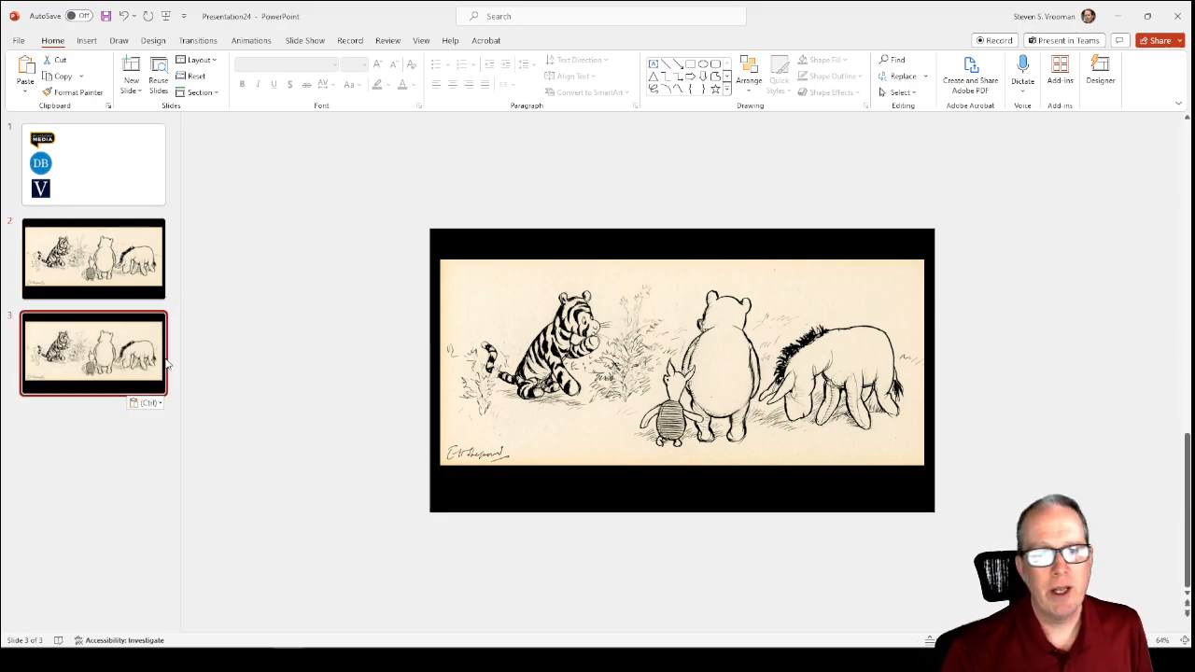
click(696, 316)
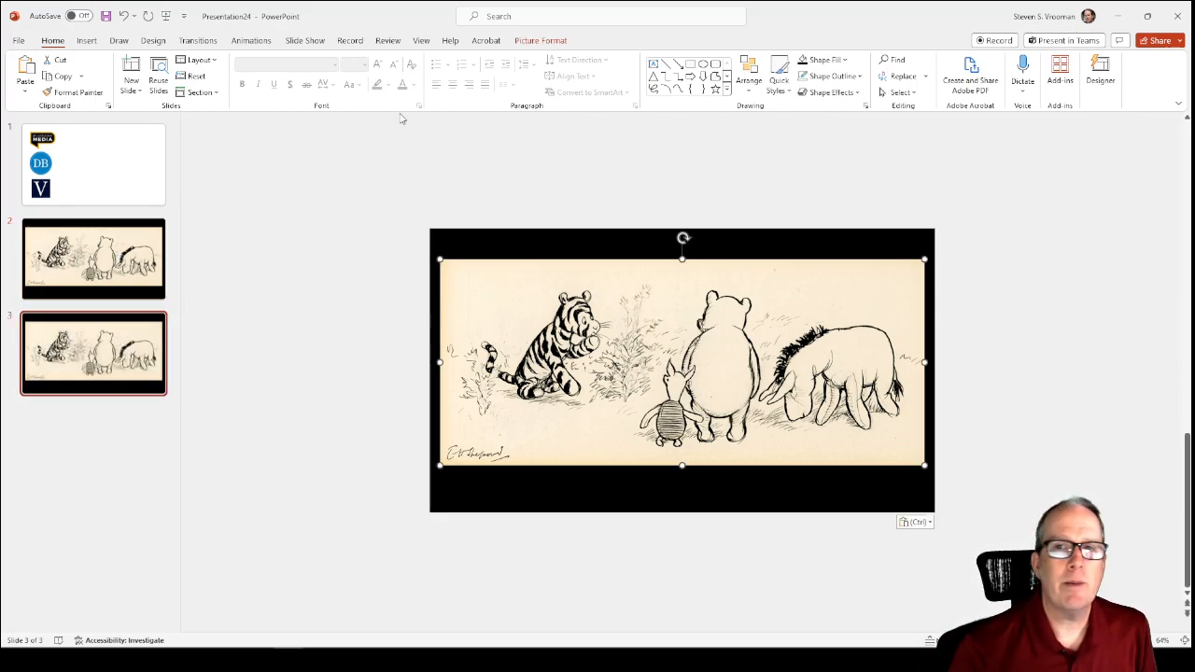
click(541, 41)
click(33, 74)
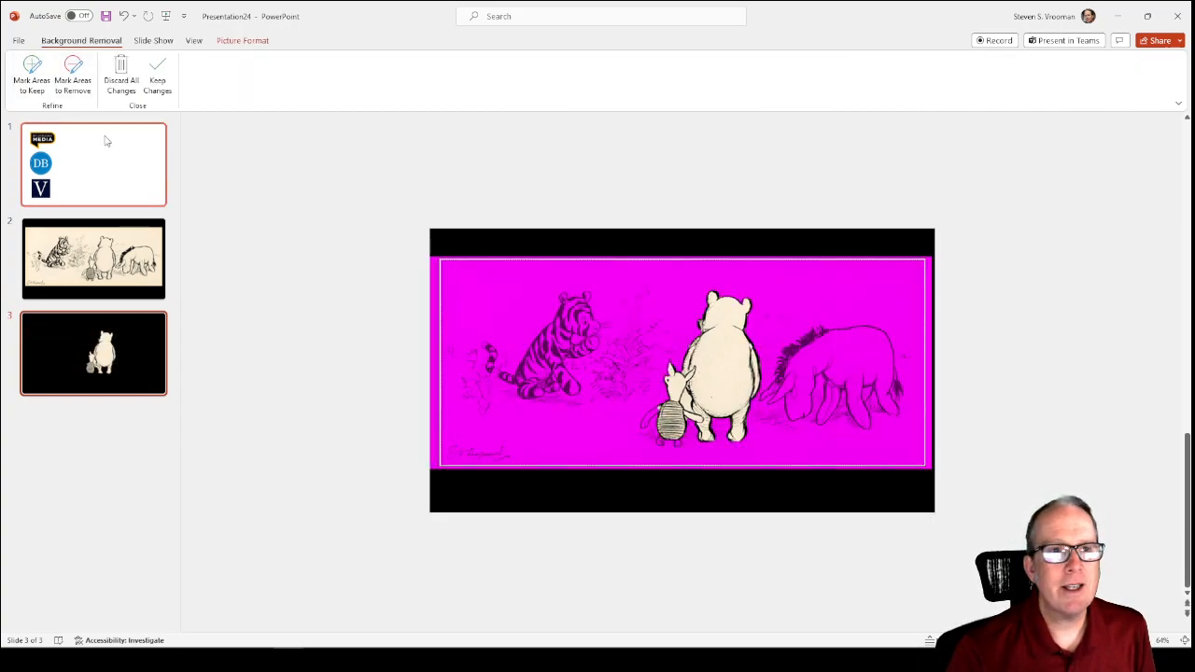
Step: Mark the donkey's head, body and legs as areas to keep in the background removal
click(32, 74)
drag(802, 404, 868, 337)
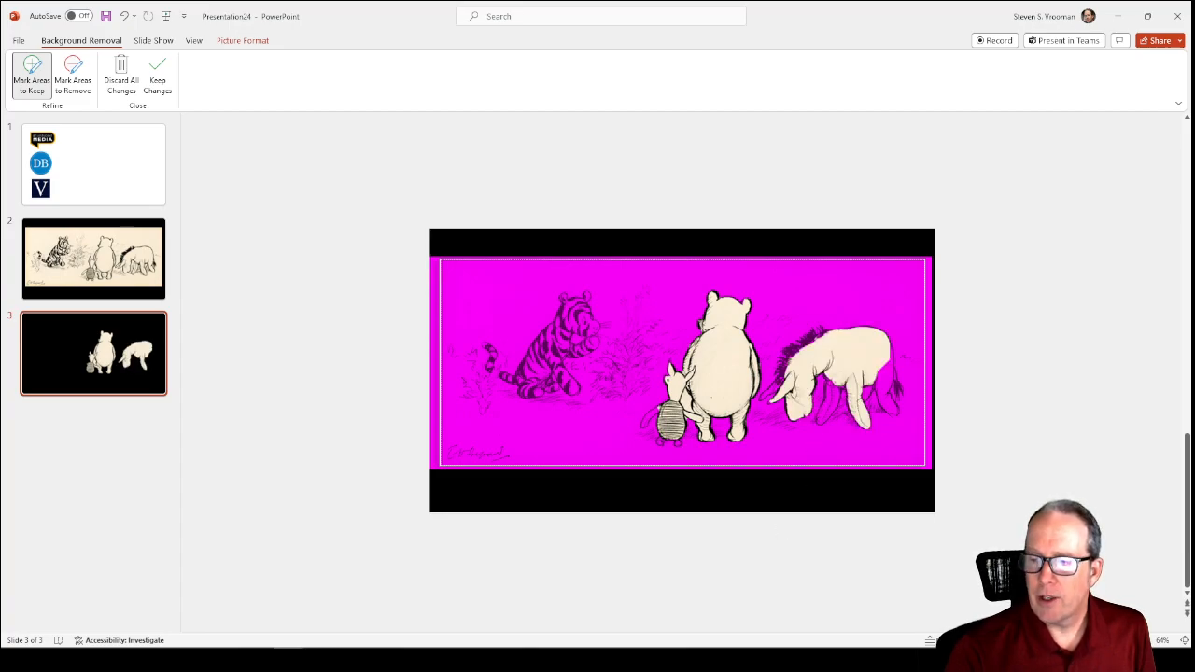
ctrl+scroll(486, 249, up, 3)
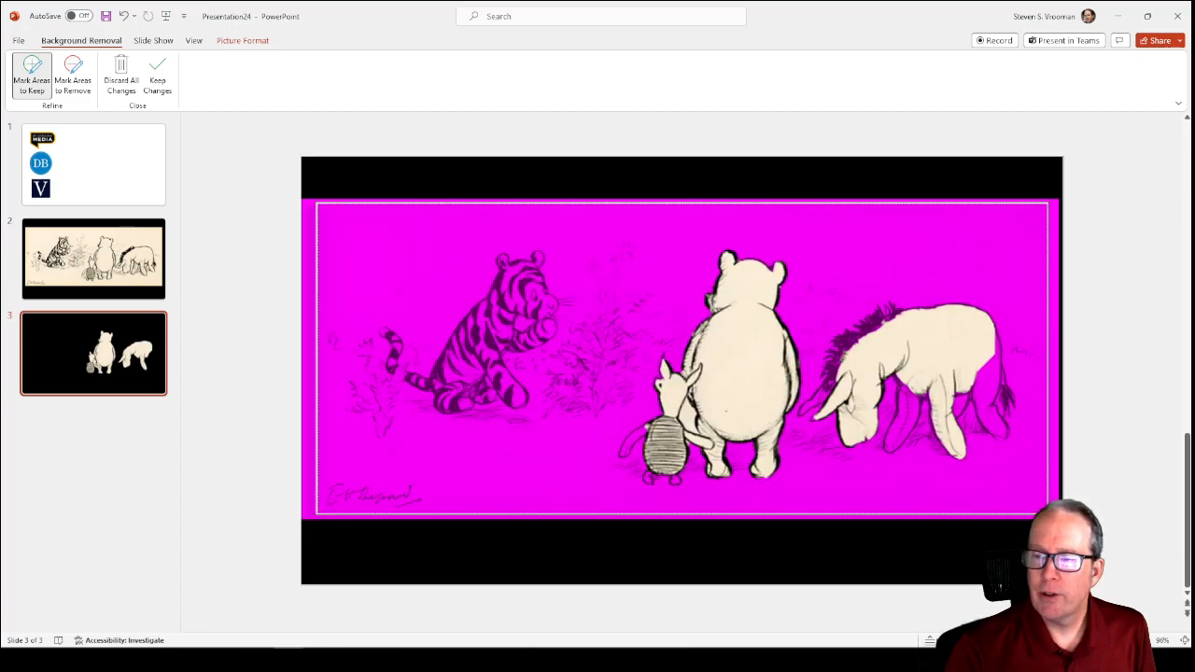
click(35, 84)
drag(898, 437, 913, 374)
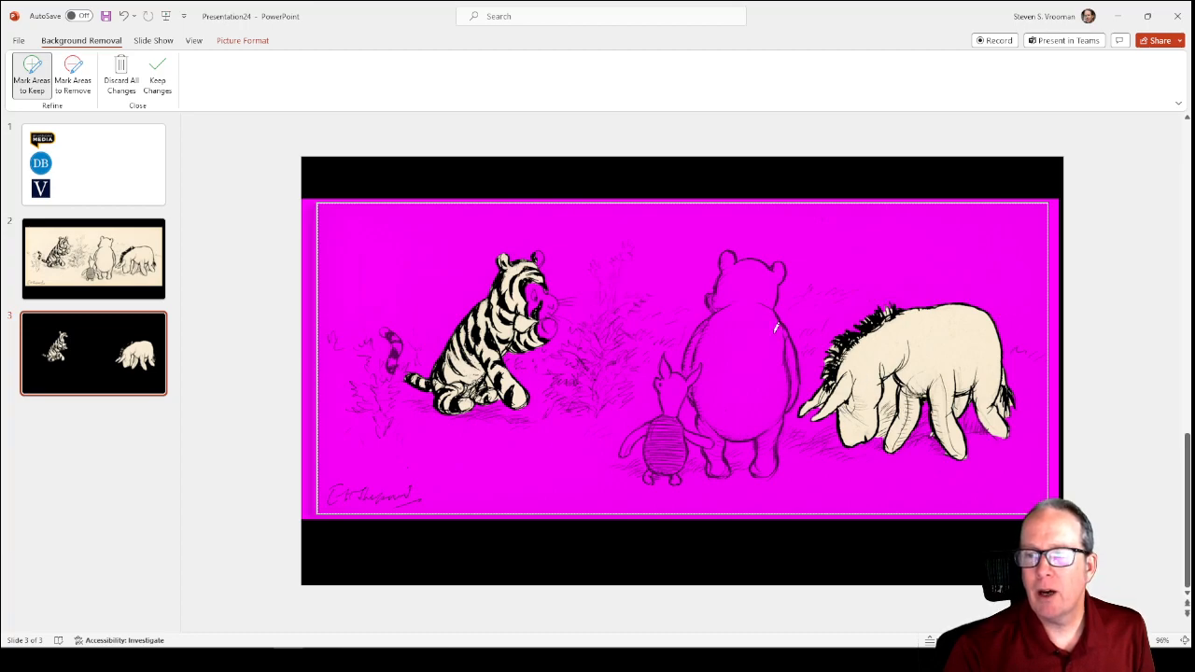
Step: Mark the tiger and the gap between the donkey's head and front leg as areas to remove
click(70, 78)
drag(481, 407, 507, 245)
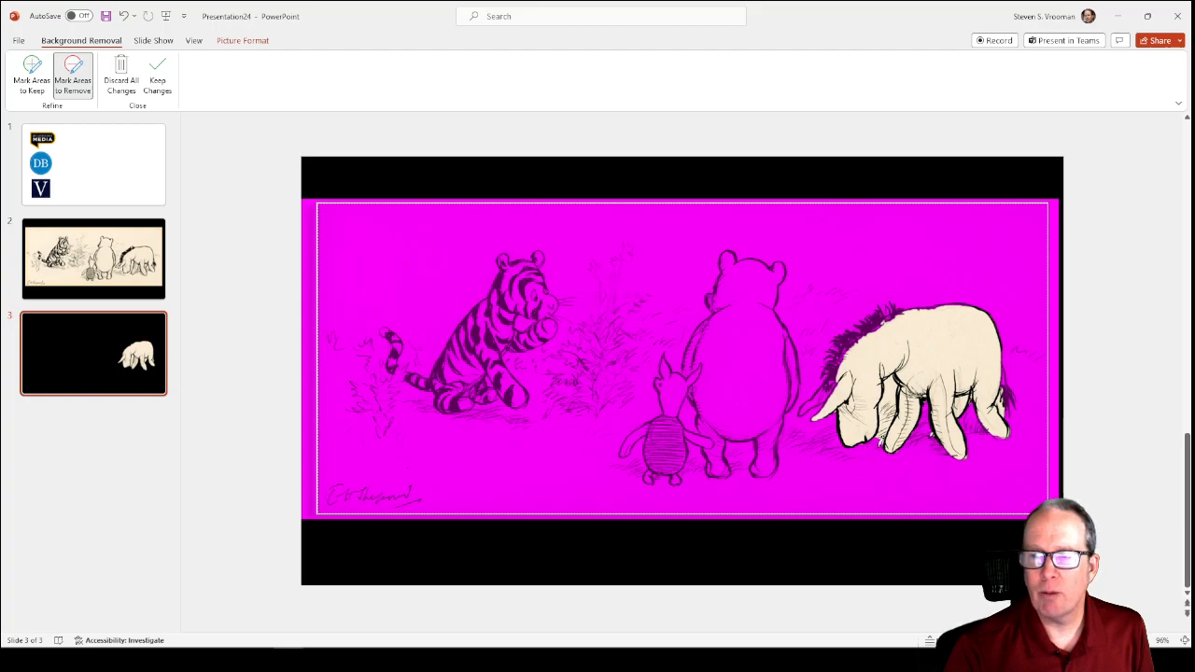
drag(879, 431, 894, 379)
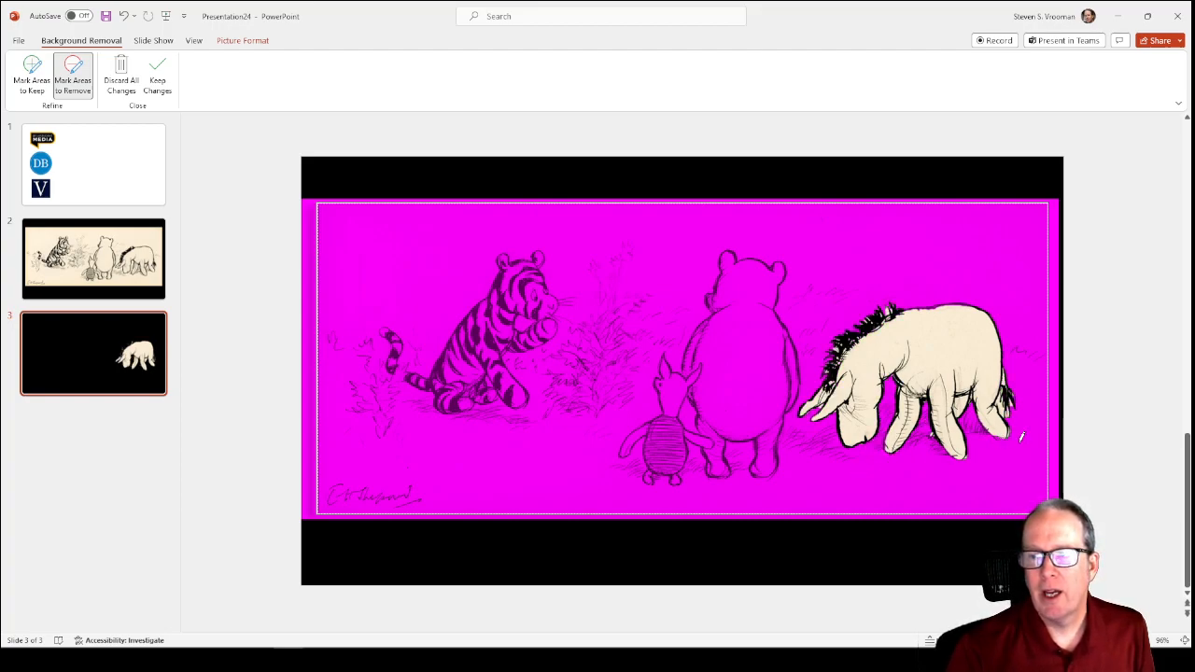
Step: Apply the background removal to the illustration, then show slide 2 and return to slide 3
click(907, 175)
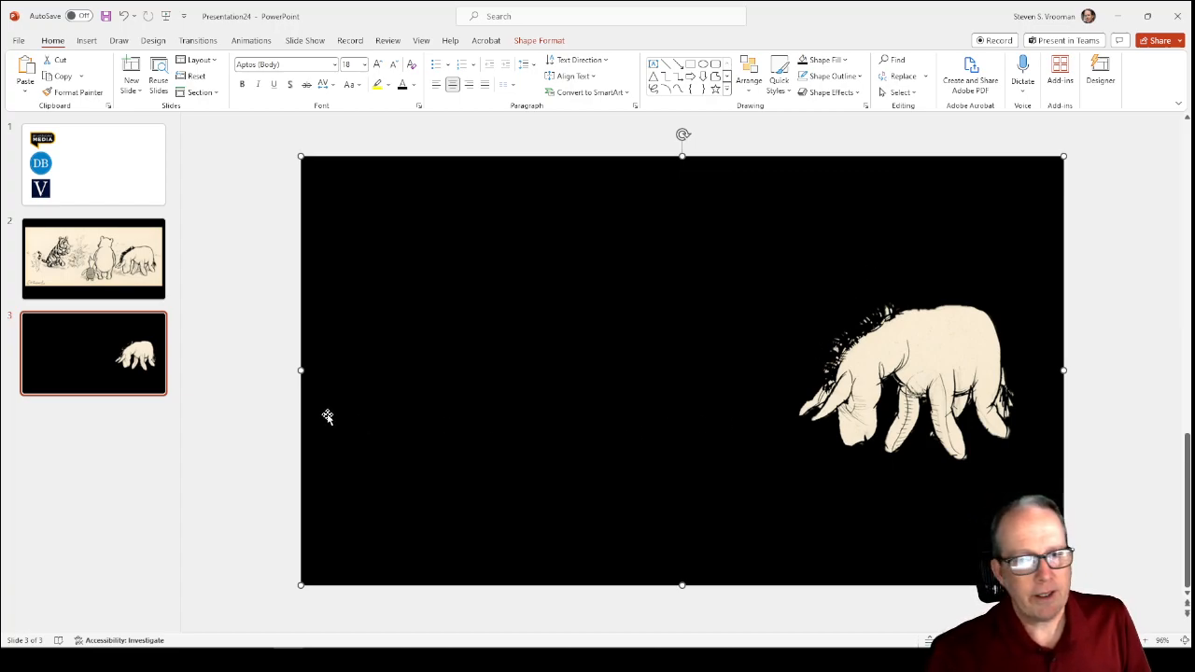
click(131, 273)
click(128, 343)
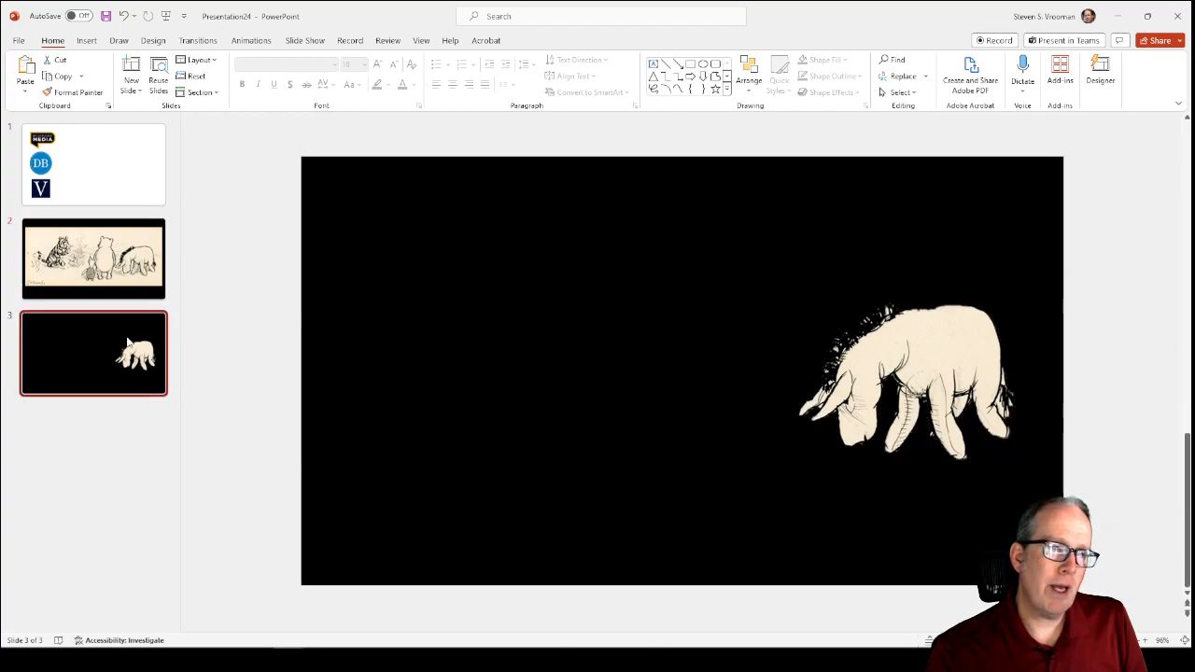